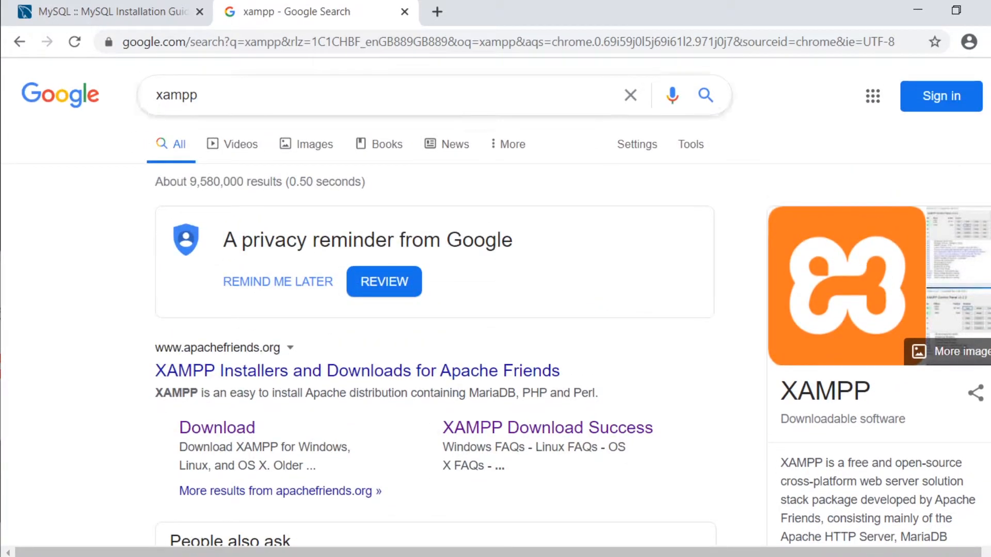
- Go to the Apache Friends XAMPP download page and scroll through the Windows installers
{"action": "scroll", "coordinate": [259, 382], "scroll_direction": "down", "scroll_amount": 2}
{"action": "left_click", "coordinate": [244, 350]}
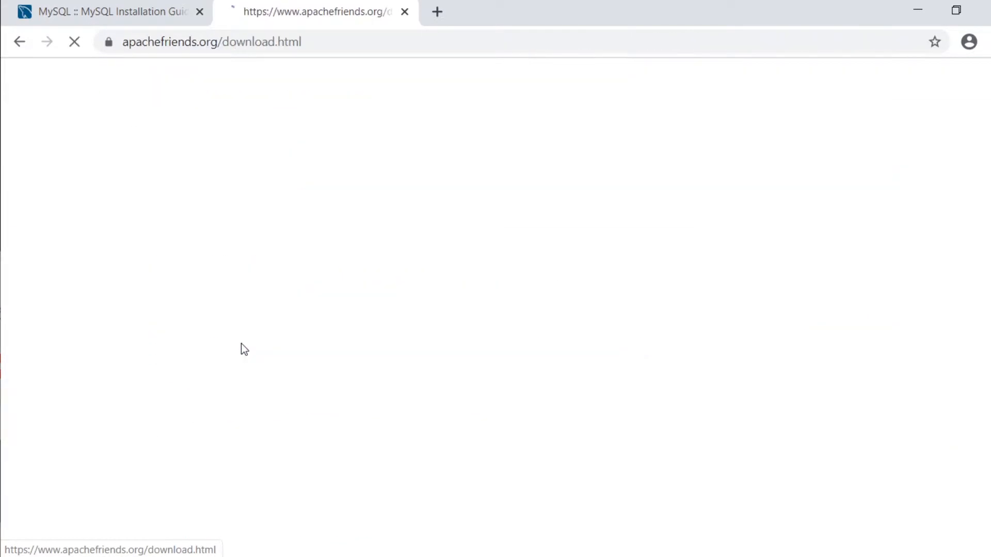
{"action": "scroll", "coordinate": [469, 330], "scroll_direction": "down", "scroll_amount": 3}
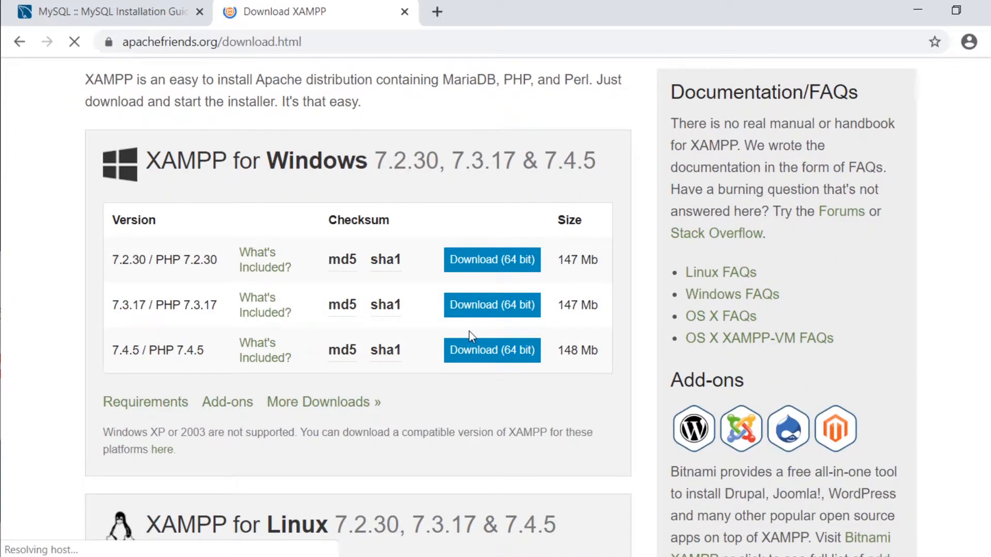
{"action": "scroll", "coordinate": [327, 312], "scroll_direction": "down", "scroll_amount": 10}
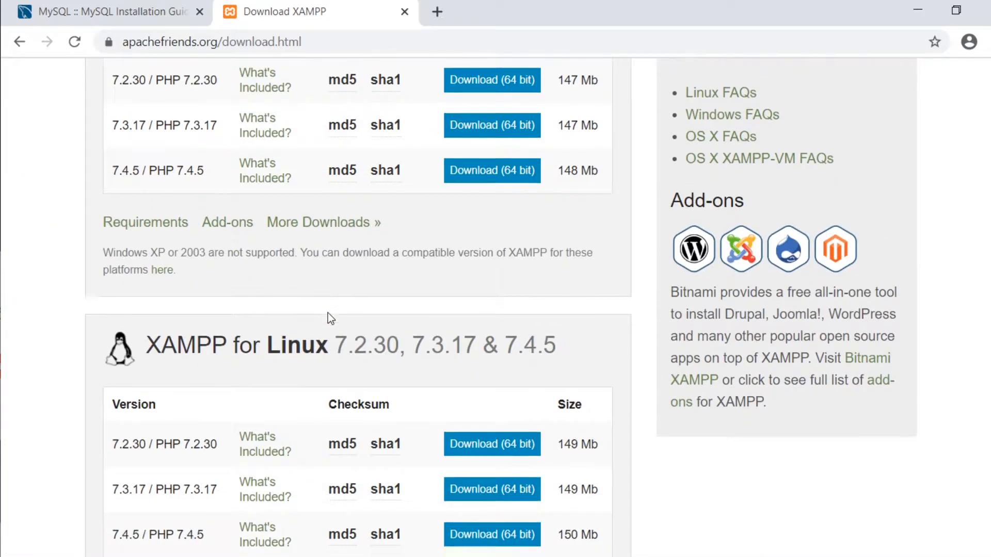
{"action": "scroll", "coordinate": [378, 348], "scroll_direction": "up", "scroll_amount": 7}
{"action": "scroll", "coordinate": [380, 349], "scroll_direction": "up", "scroll_amount": 5}
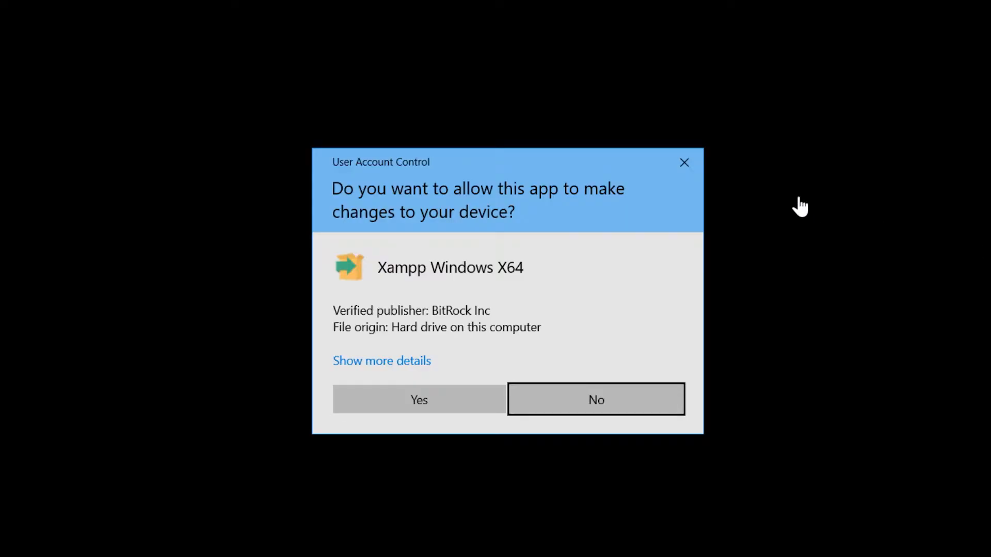
- Allow the XAMPP installer to run, dismiss the UAC warning and pass the welcome page
{"action": "left_click", "coordinate": [427, 408]}
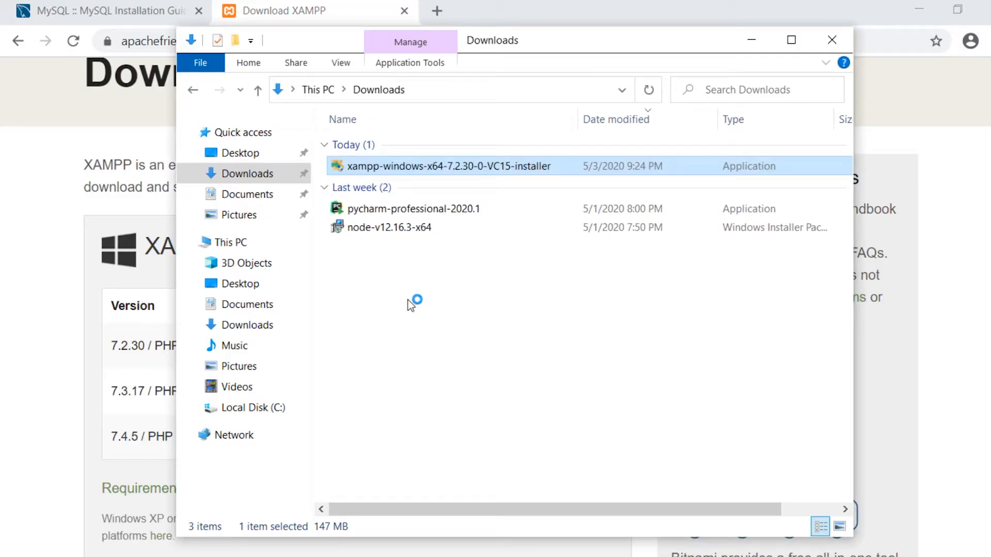
{"action": "left_click", "coordinate": [751, 40]}
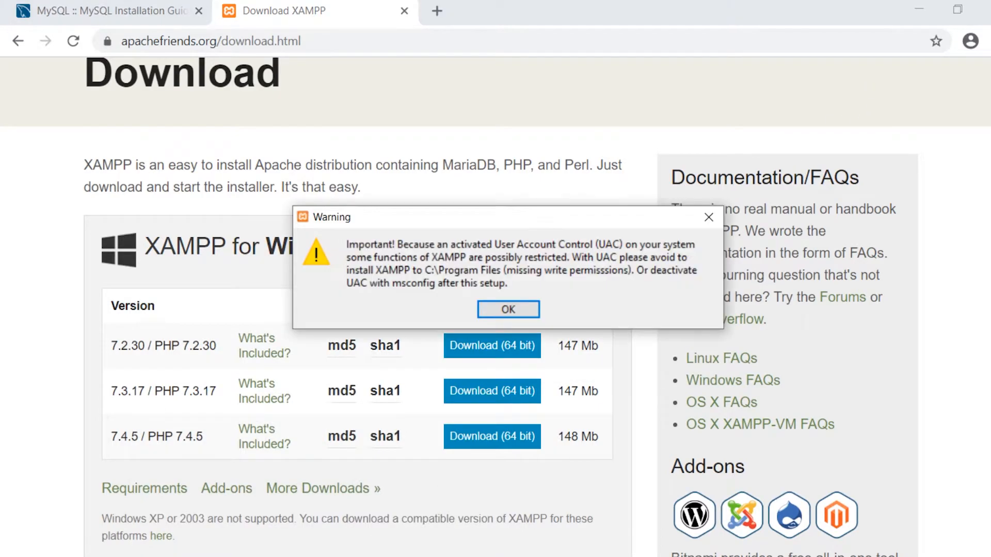
{"action": "left_click", "coordinate": [517, 312]}
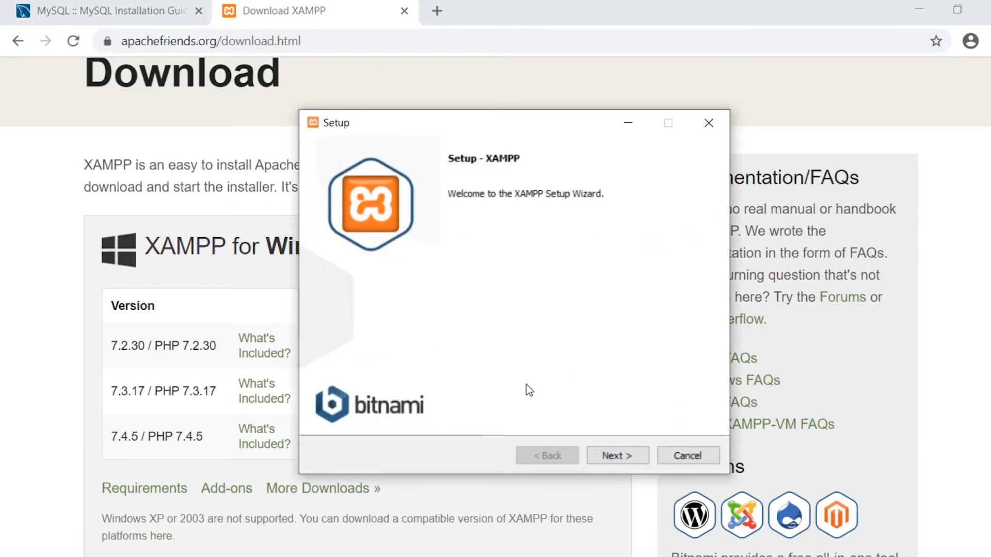
{"action": "left_click", "coordinate": [604, 454]}
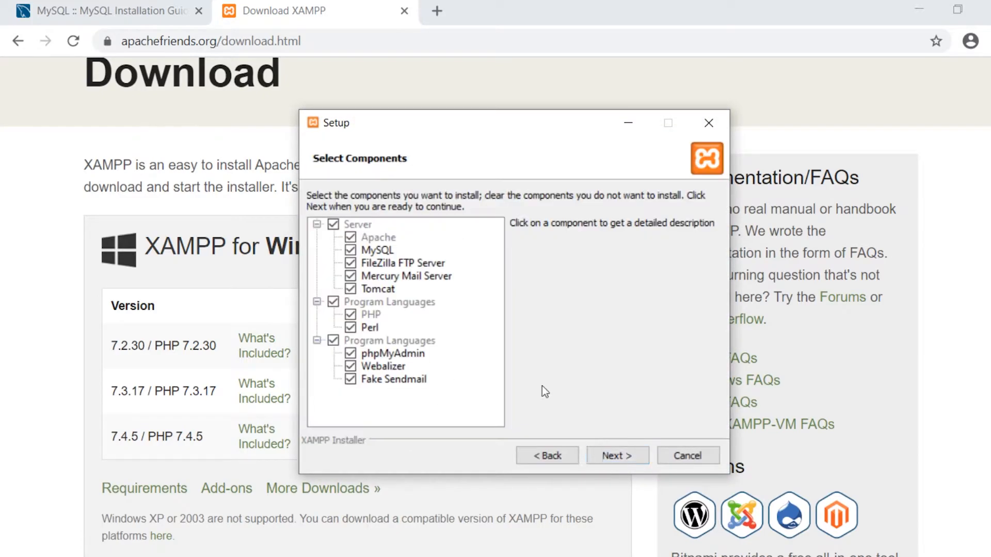
- Exclude Tomcat, Mercury, FileZilla, Fake Sendmail, Webalizer and Perl from the installation
{"action": "left_click", "coordinate": [349, 288]}
{"action": "left_click", "coordinate": [350, 276]}
{"action": "left_click", "coordinate": [350, 264]}
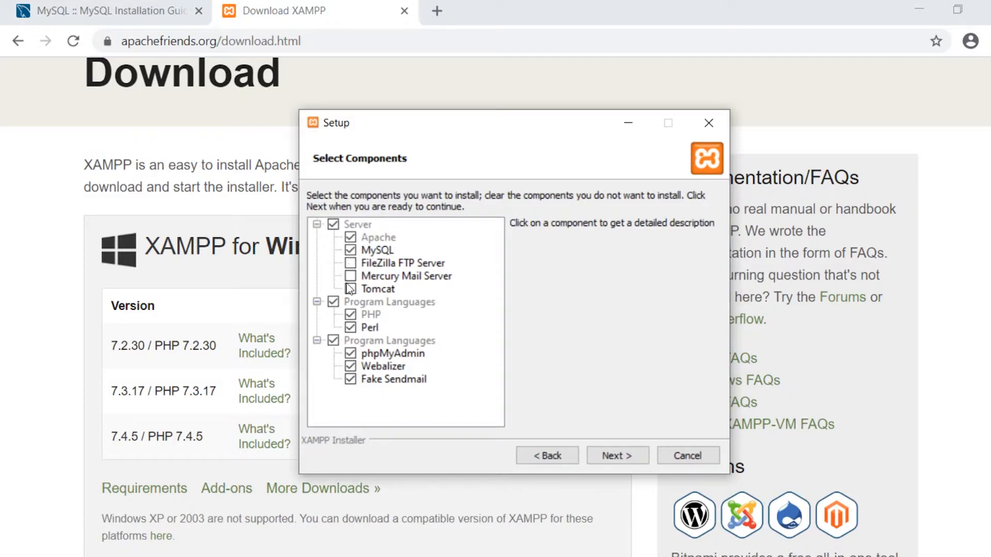
{"action": "left_click", "coordinate": [350, 380]}
{"action": "left_click", "coordinate": [350, 366]}
{"action": "left_click", "coordinate": [351, 328]}
- Keep C:\xampp as the install folder and dismiss the folder-not-empty warning
{"action": "left_click", "coordinate": [619, 456]}
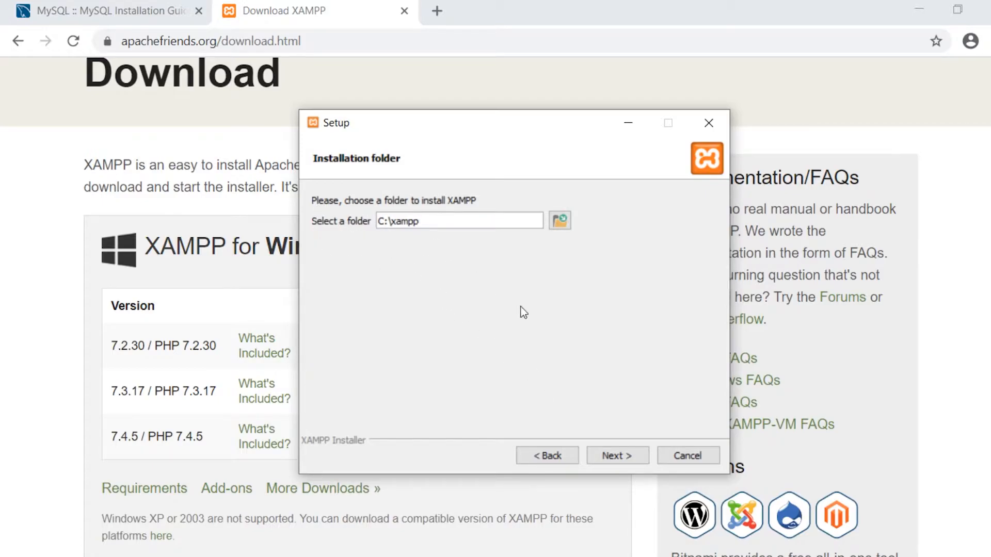
{"action": "left_click", "coordinate": [629, 452]}
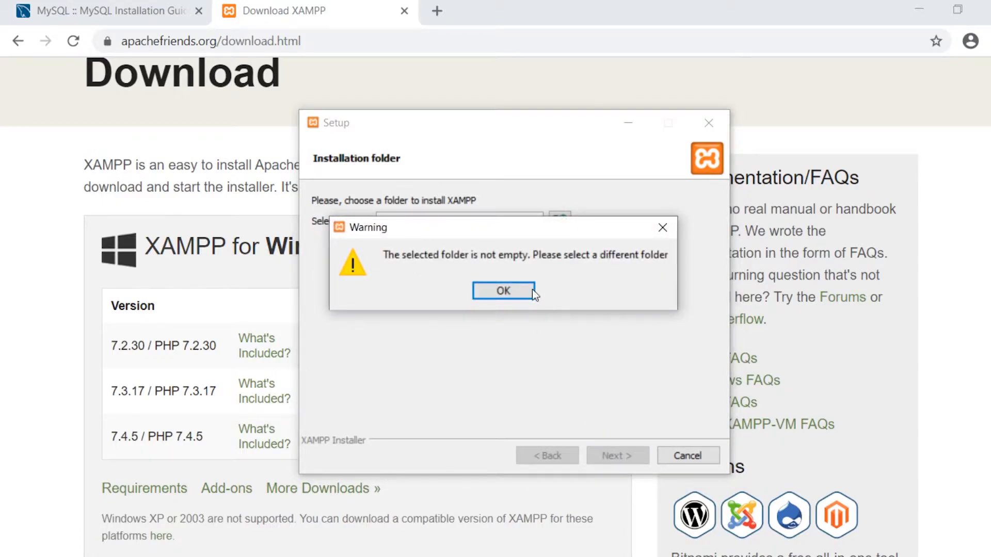
{"action": "left_click", "coordinate": [518, 290]}
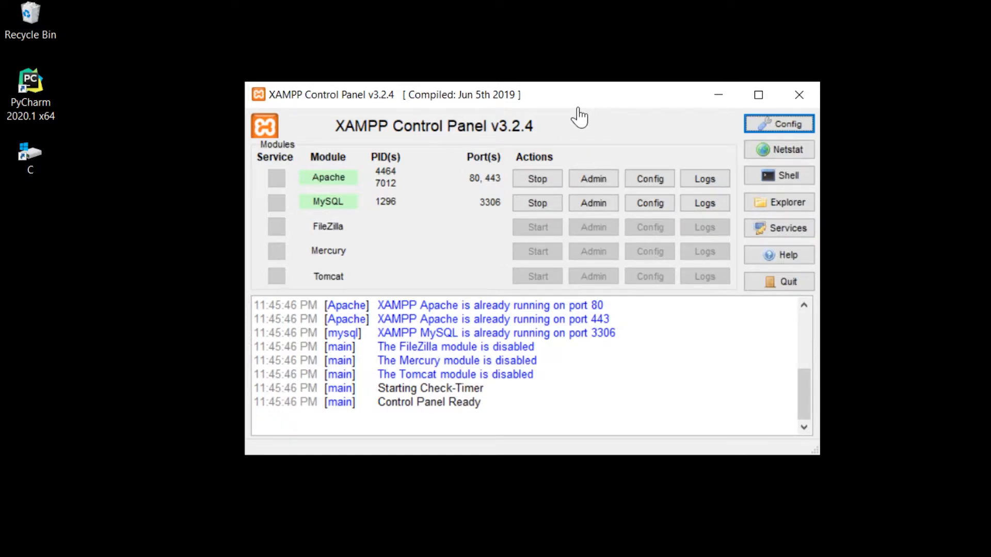
- Stop Apache and MySQL in the Control Panel, then start MySQL and Apache again
{"action": "left_click", "coordinate": [546, 182]}
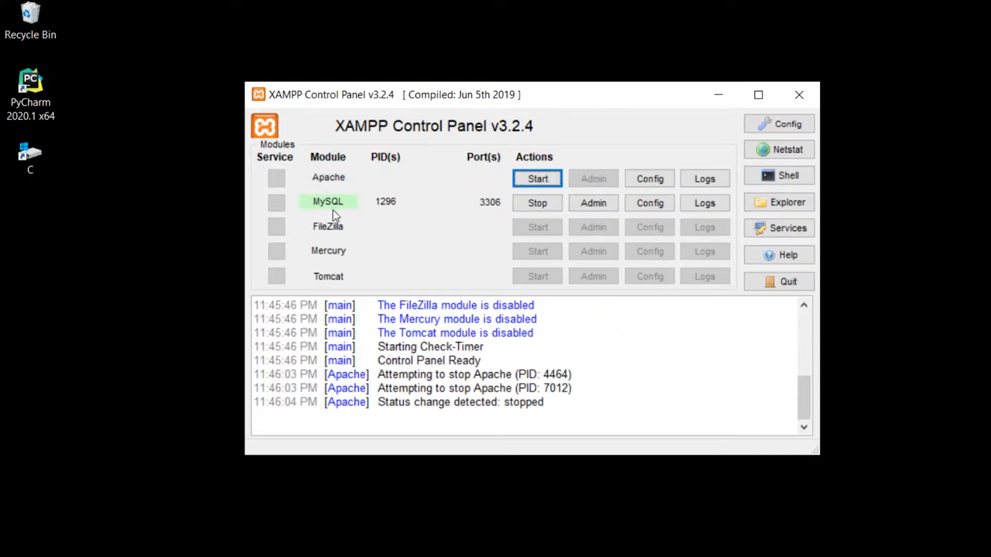
{"action": "left_click", "coordinate": [529, 208]}
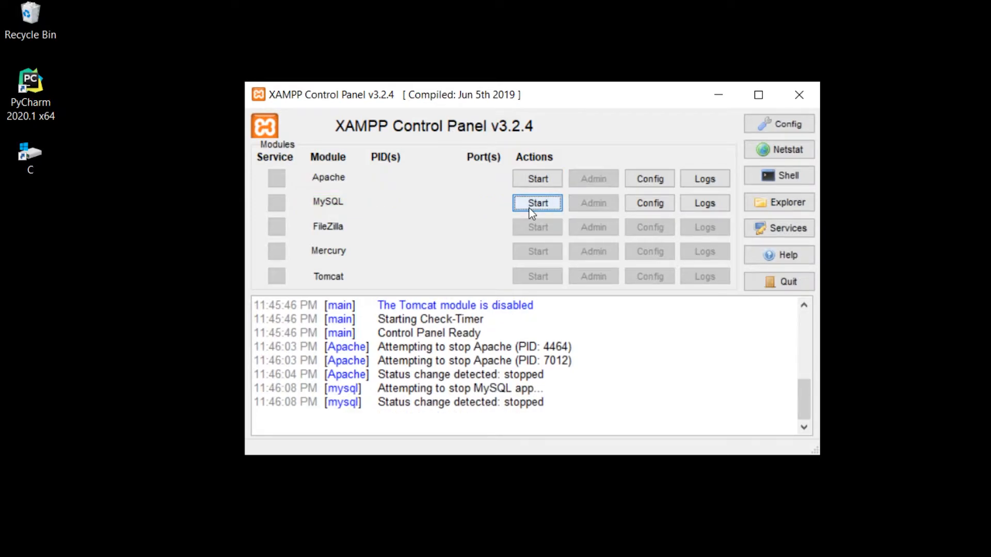
{"action": "left_click", "coordinate": [537, 202]}
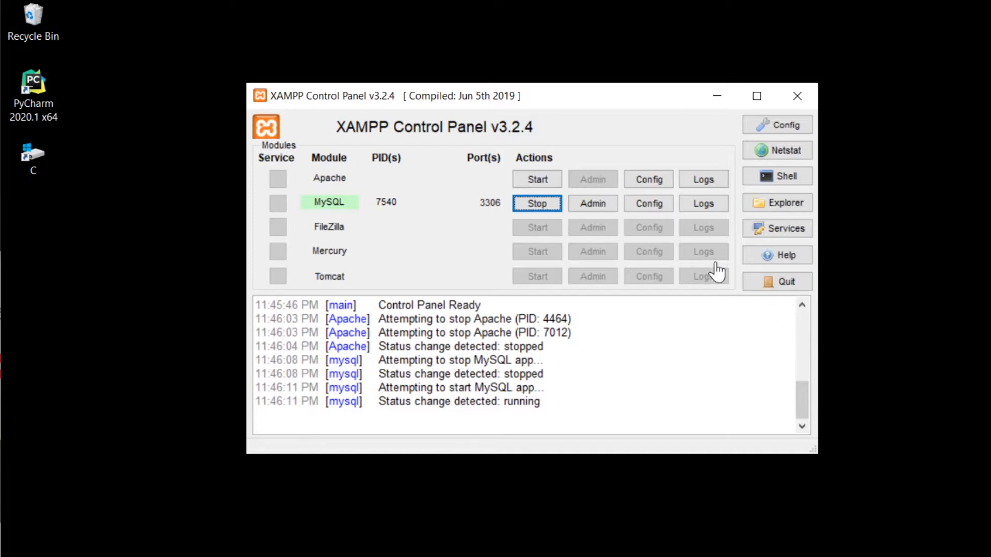
{"action": "left_click", "coordinate": [543, 180]}
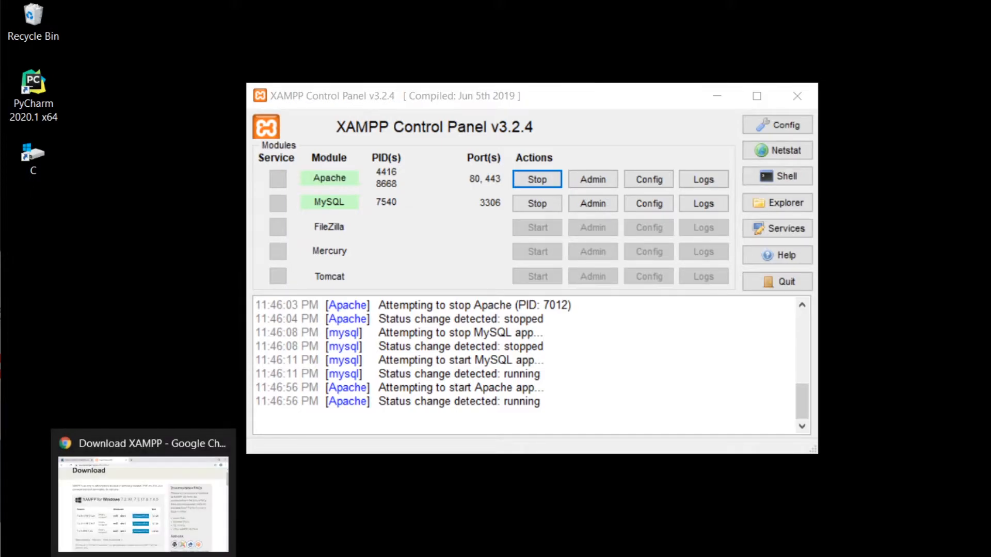
{"action": "left_click", "coordinate": [143, 555]}
- Load localhost/phpmyadmin in Chrome to see the database list
{"action": "left_click", "coordinate": [244, 42]}
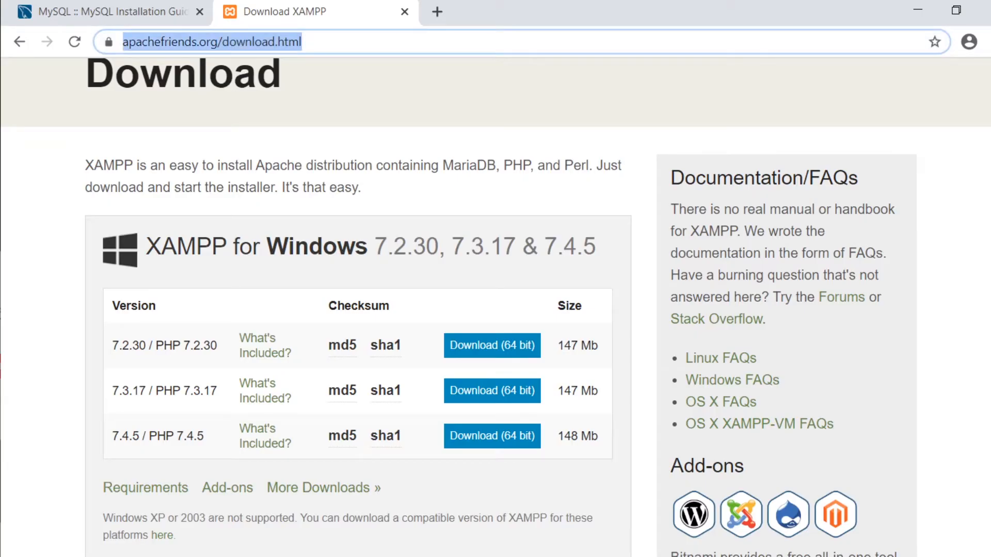
{"action": "type", "text": "locahos"}
{"action": "key", "text": "BackSpace"}
{"action": "key", "text": "BackSpace"}
{"action": "key", "text": "BackSpace"}
{"action": "key", "text": "BackSpace"}
{"action": "type", "text": "locl"}
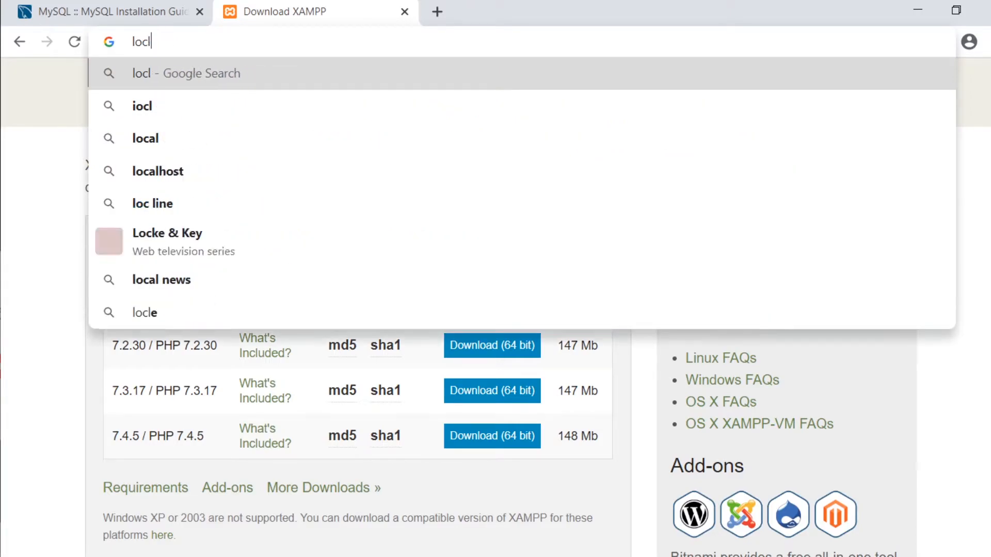
{"action": "key", "text": "BackSpace"}
{"action": "type", "text": "alhost/phpmyadmin"}
{"action": "key", "text": "Return"}
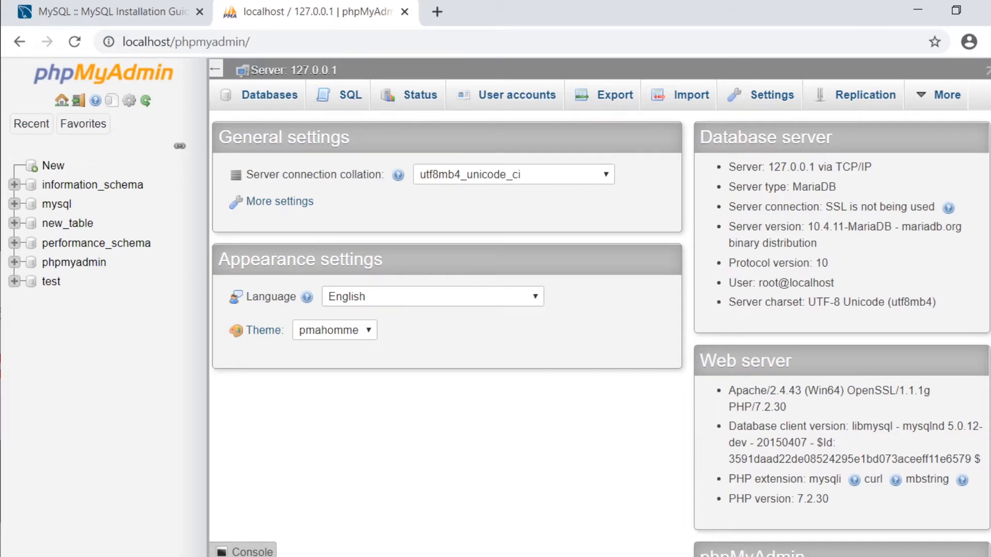
{"action": "left_click", "coordinate": [254, 556]}
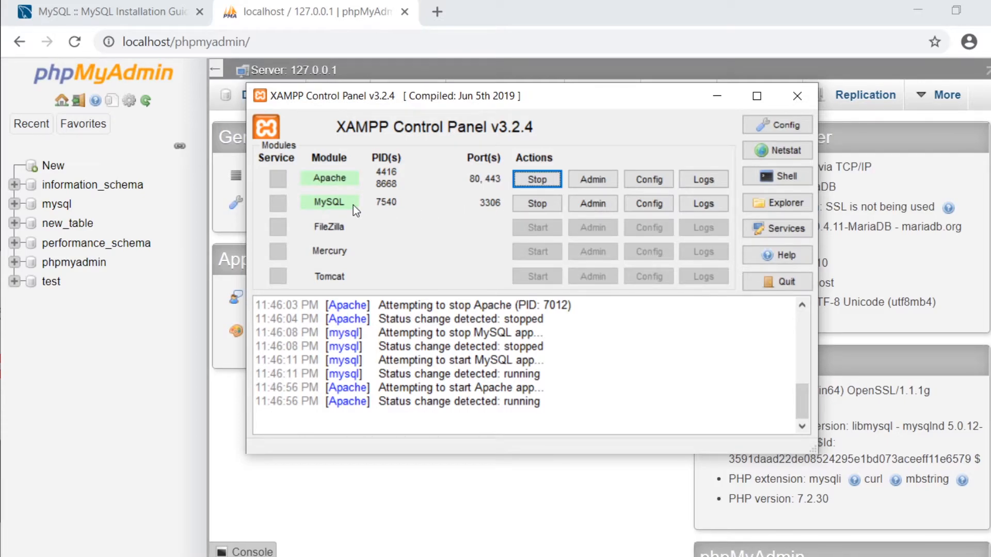
- Open an XAMPP Shell from the Control Panel, then close it and the Control Panel
{"action": "left_click", "coordinate": [788, 178]}
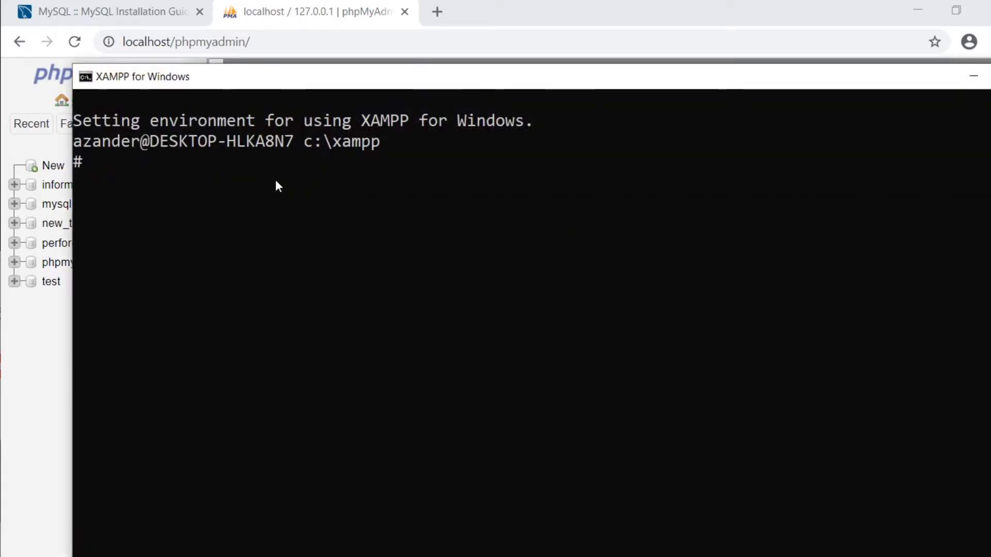
{"action": "left_click_drag", "start_coordinate": [926, 83], "coordinate": [763, 84]}
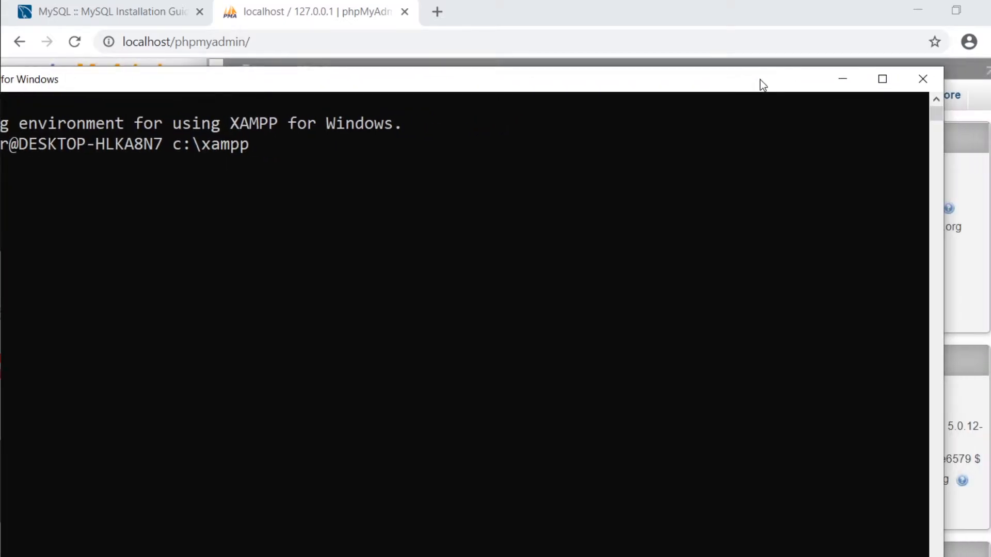
{"action": "left_click", "coordinate": [923, 79]}
{"action": "left_click", "coordinate": [796, 95]}
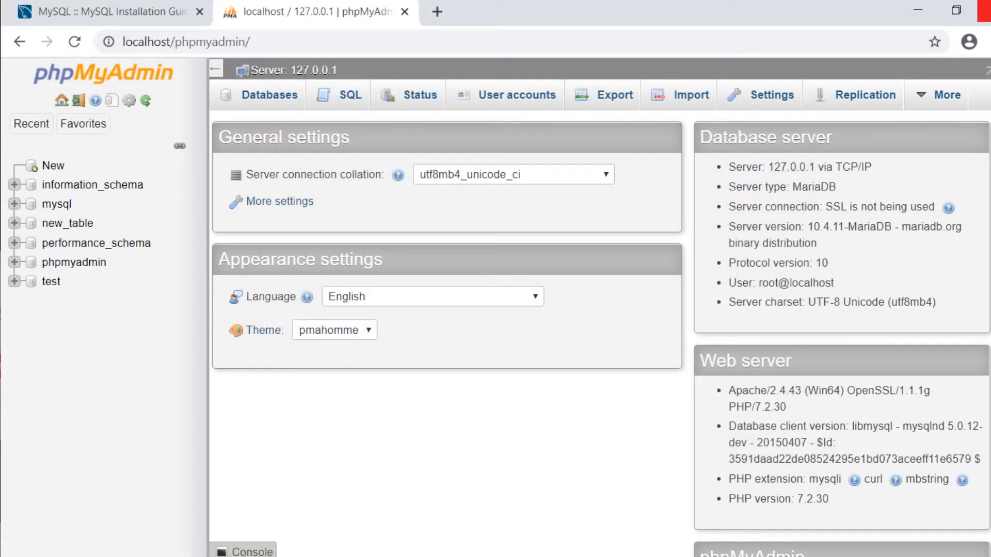
- Close Chrome and launch xampp-control from the C:\xampp folder in File Explorer
{"action": "left_click", "coordinate": [983, 11]}
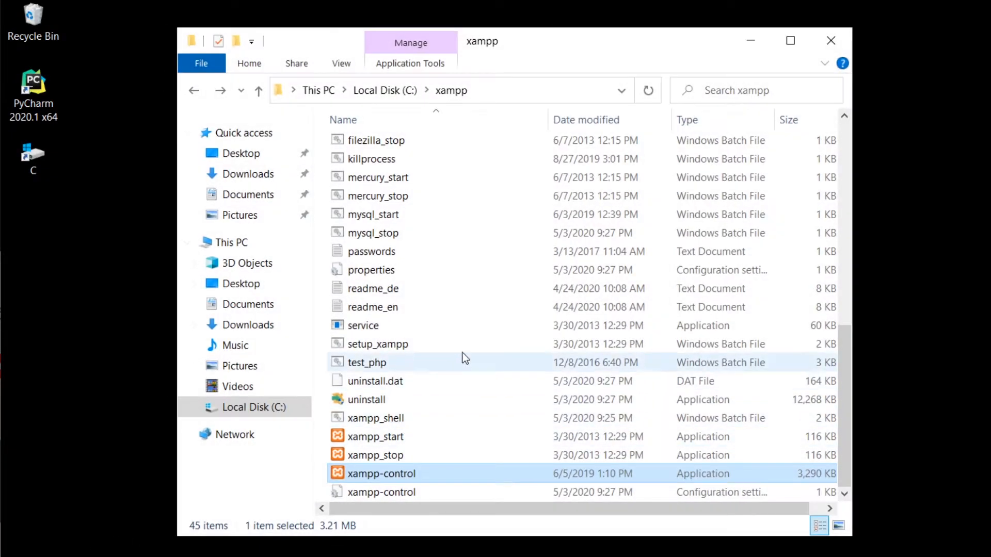
{"action": "left_click", "coordinate": [244, 408]}
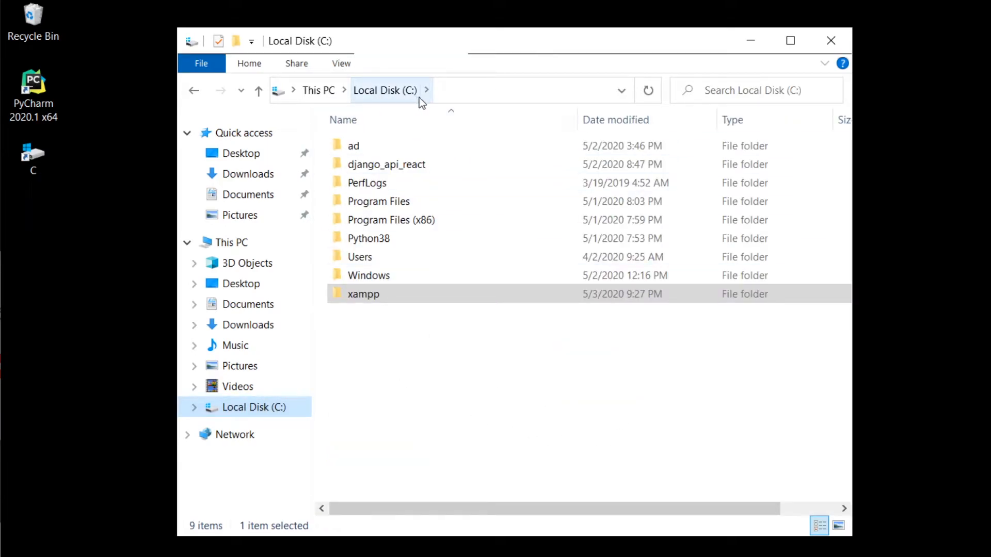
{"action": "left_click", "coordinate": [377, 390]}
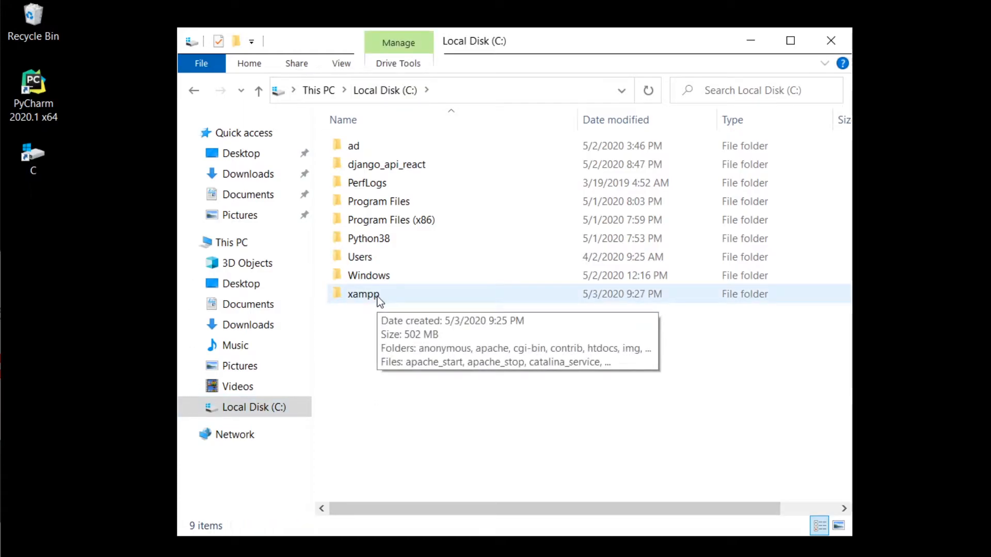
{"action": "double_click", "coordinate": [379, 298]}
{"action": "scroll", "coordinate": [386, 392], "scroll_direction": "down", "scroll_amount": 8}
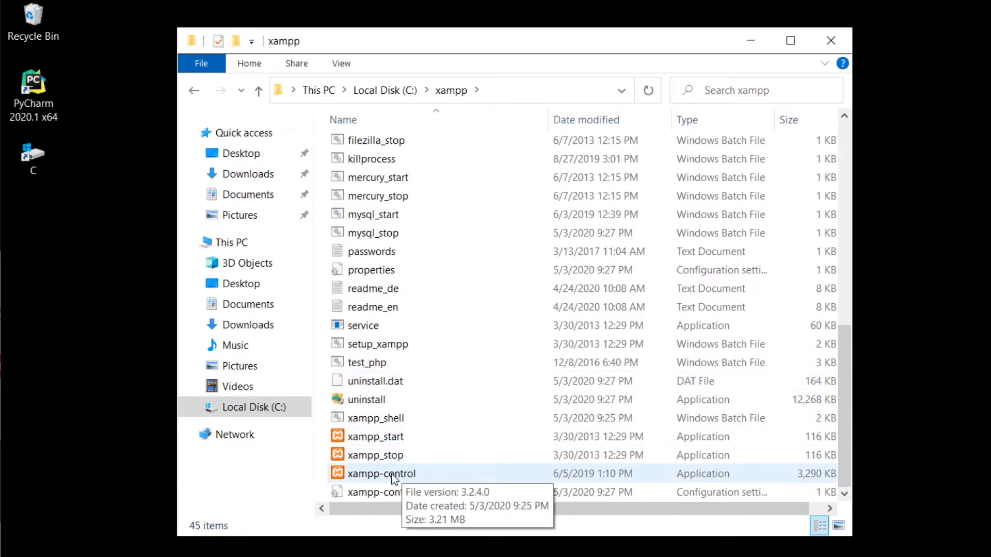
{"action": "double_click", "coordinate": [394, 475]}
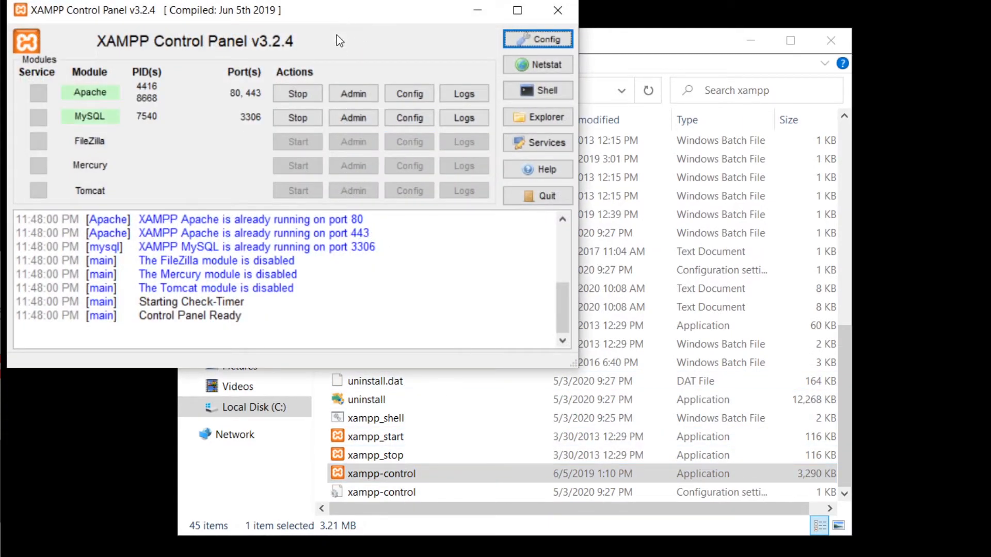
- Move the XAMPP Control Panel window to the screen centre, nudging it slightly left
{"action": "left_click_drag", "start_coordinate": [351, 12], "coordinate": [613, 82]}
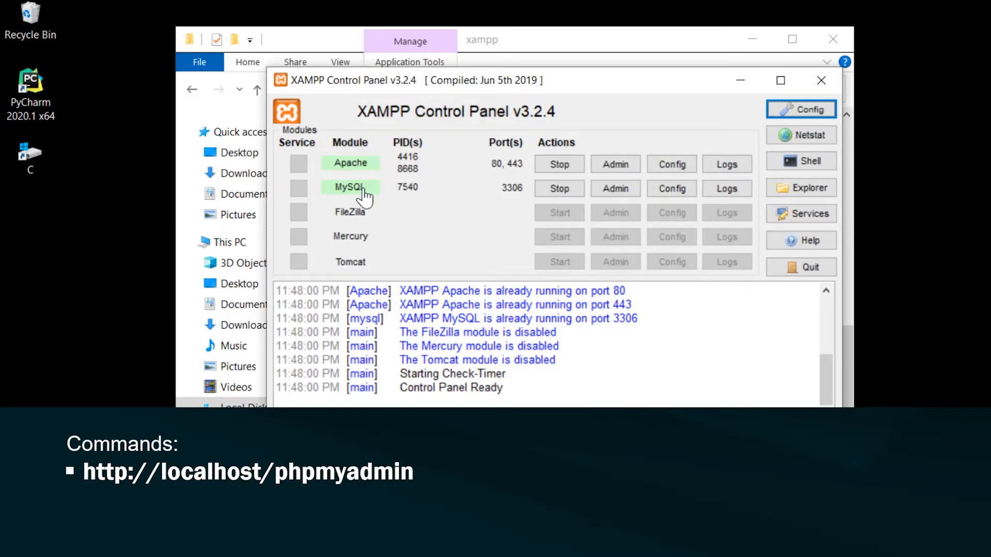
{"action": "left_click_drag", "start_coordinate": [543, 91], "coordinate": [532, 90]}
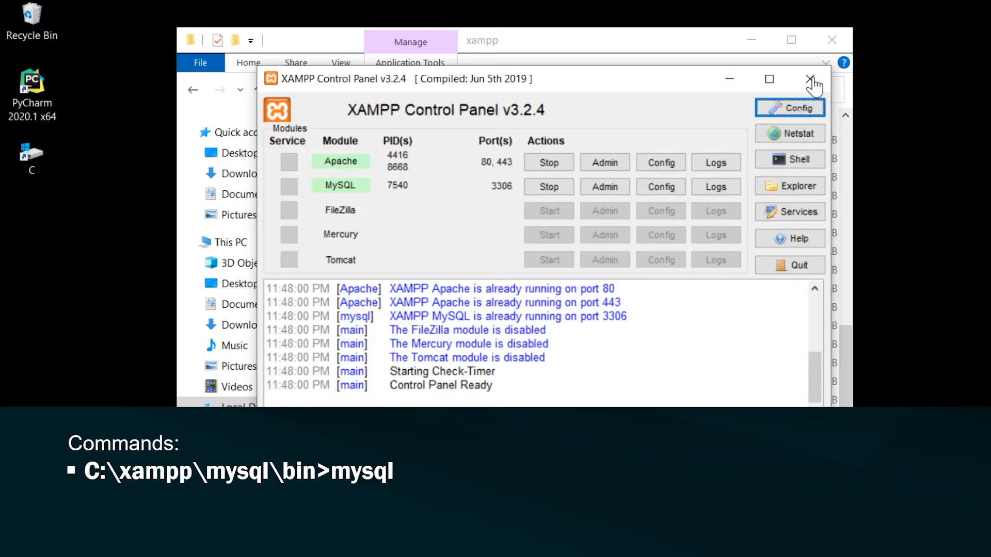
- Navigate Explorer from C:\ into xampp\mysql\bin and scroll down to the mysql application
{"action": "left_click", "coordinate": [574, 38]}
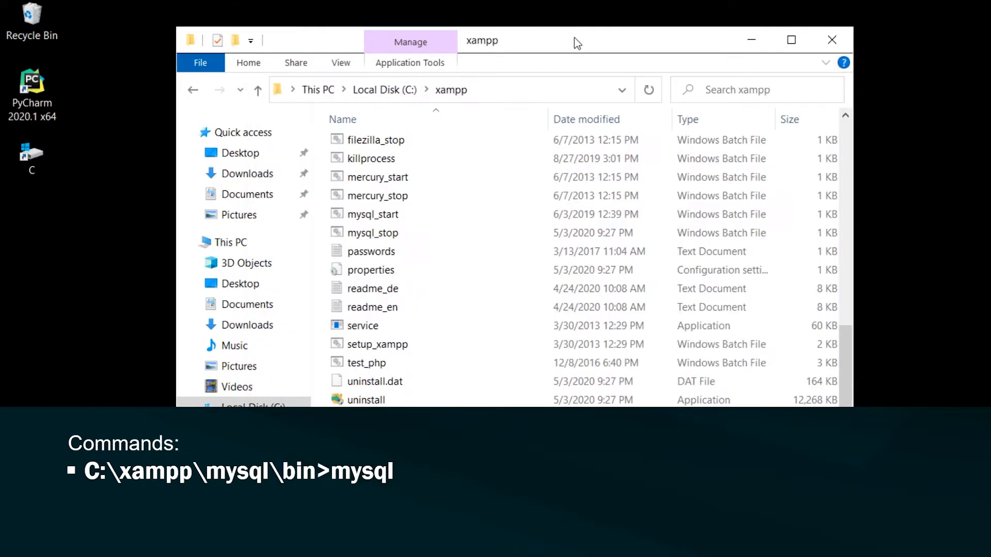
{"action": "left_click", "coordinate": [263, 409]}
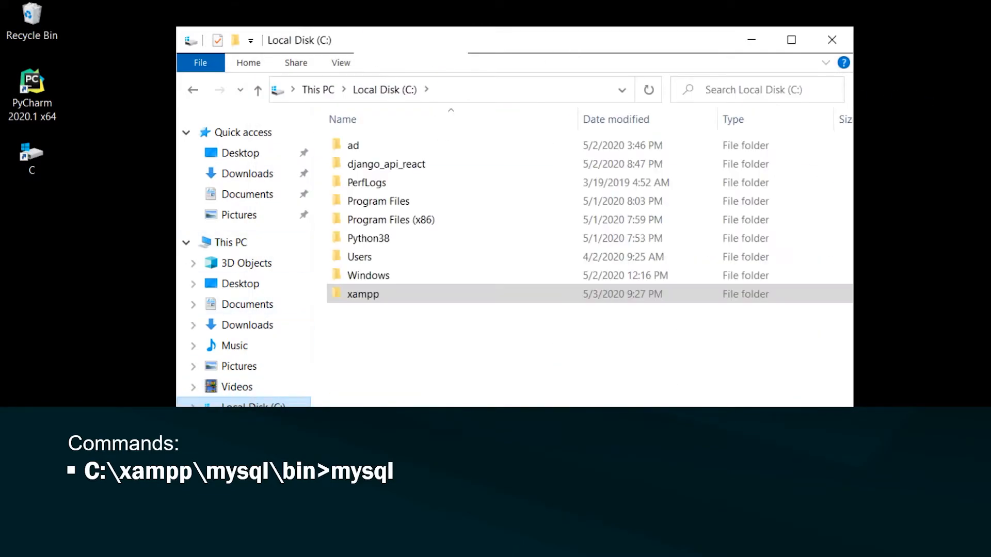
{"action": "double_click", "coordinate": [381, 294]}
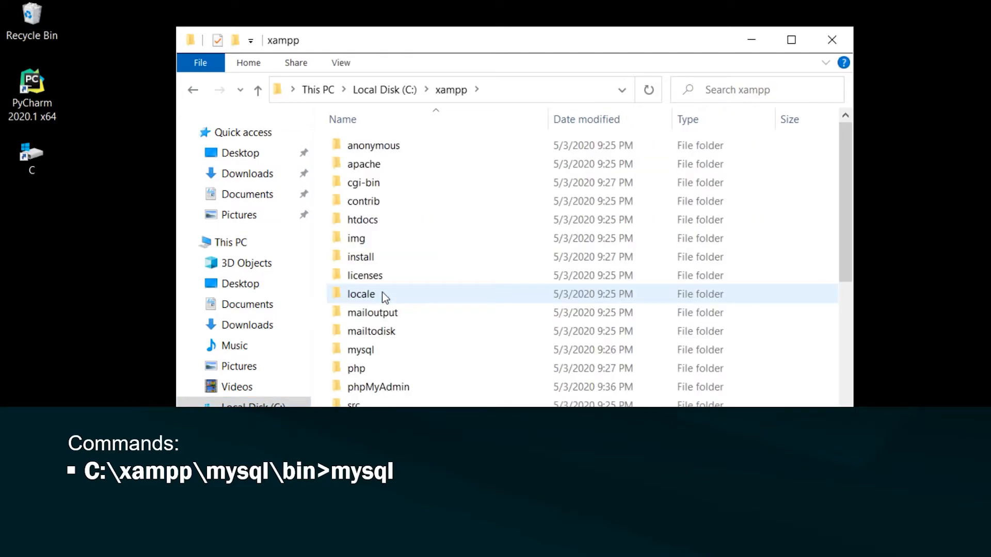
{"action": "double_click", "coordinate": [370, 351]}
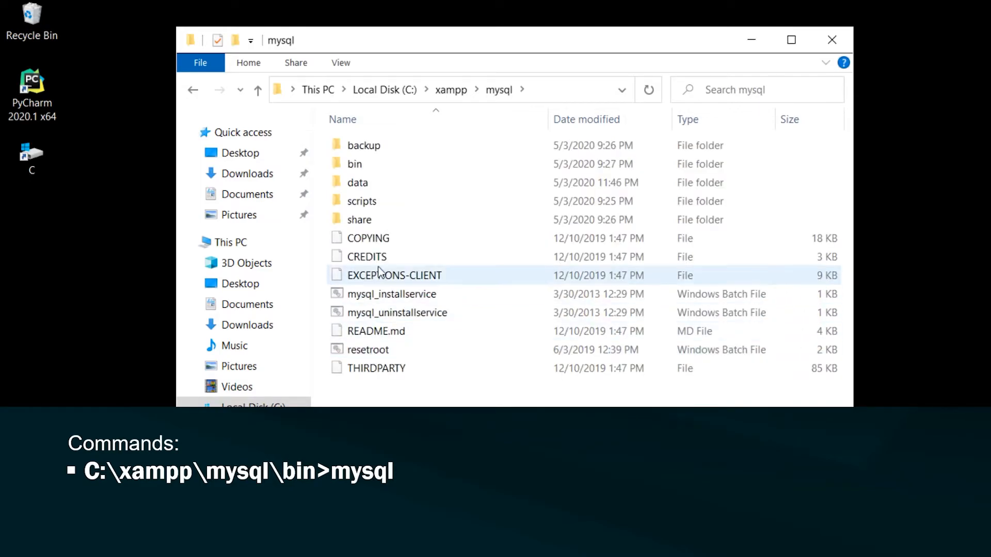
{"action": "double_click", "coordinate": [362, 170]}
{"action": "scroll", "coordinate": [415, 252], "scroll_direction": "down", "scroll_amount": 12}
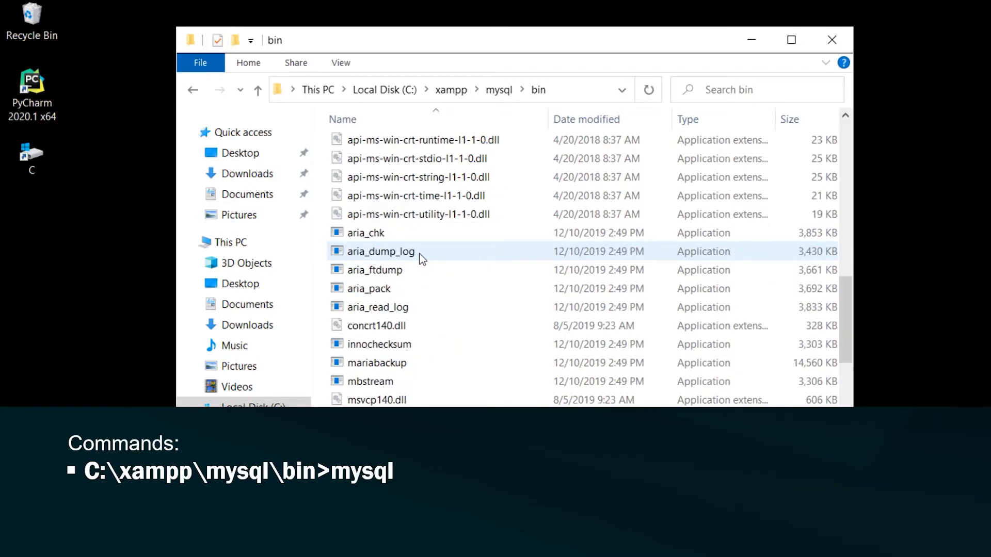
{"action": "scroll", "coordinate": [420, 258], "scroll_direction": "down", "scroll_amount": 3}
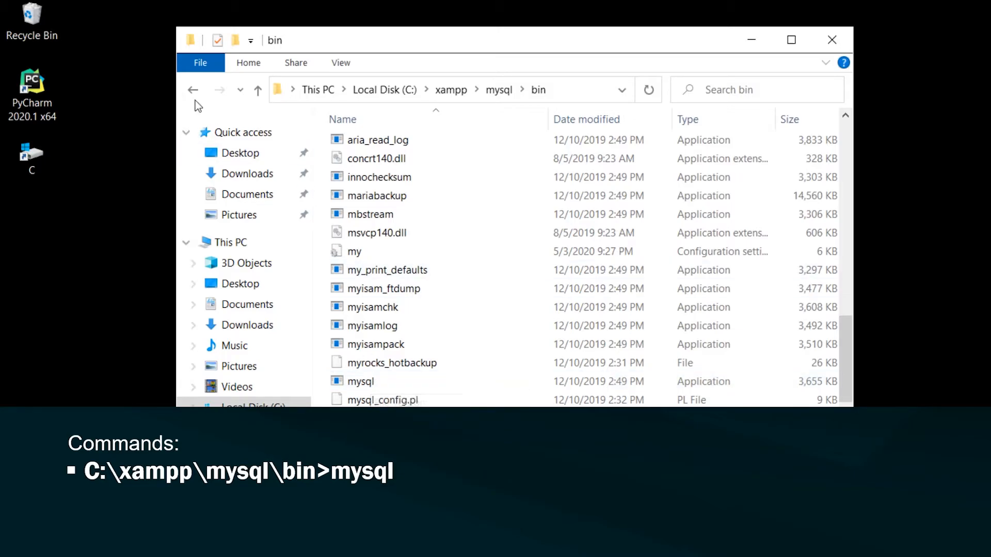
- Close Explorer, then open an XAMPP Shell from the Control Panel and maximize it
{"action": "left_click", "coordinate": [830, 45]}
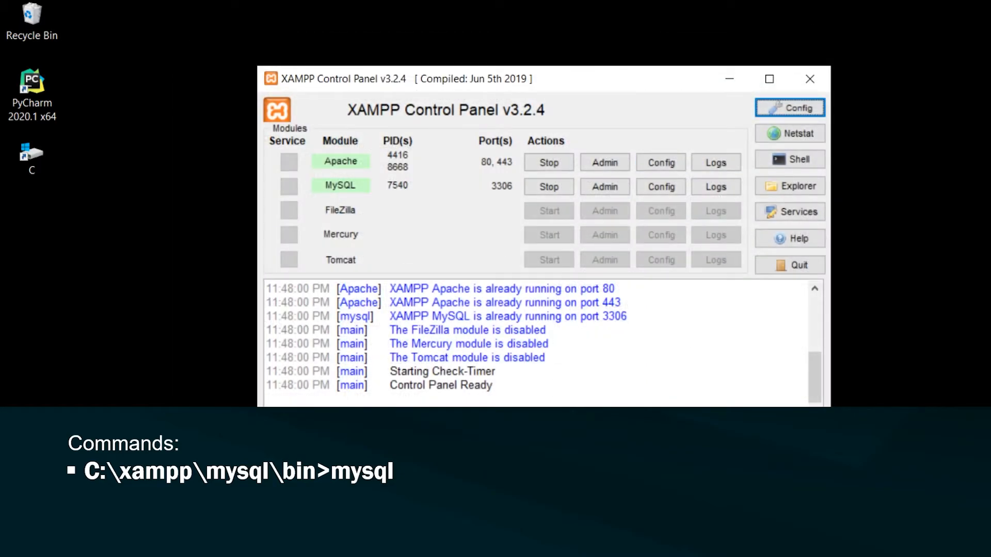
{"action": "left_click", "coordinate": [799, 160]}
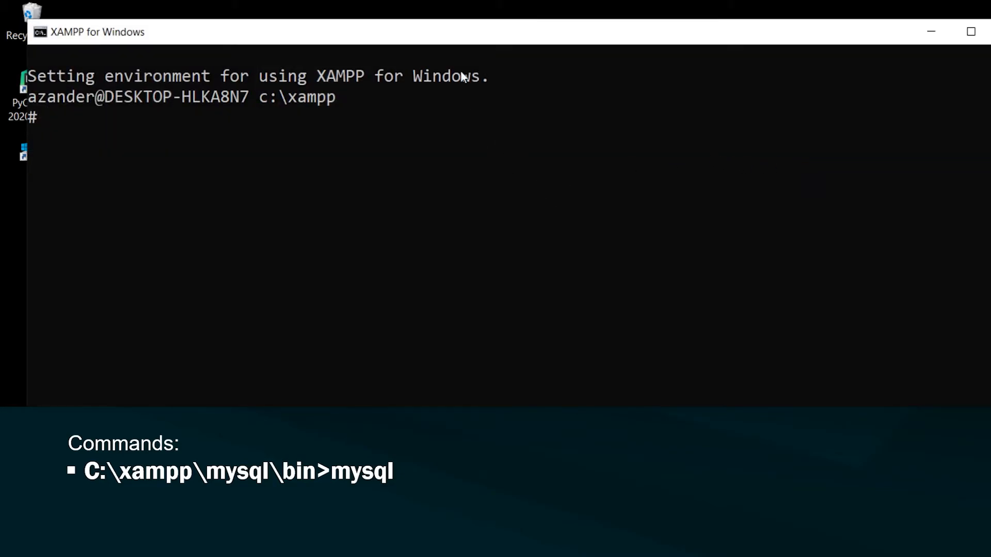
{"action": "left_click", "coordinate": [970, 32]}
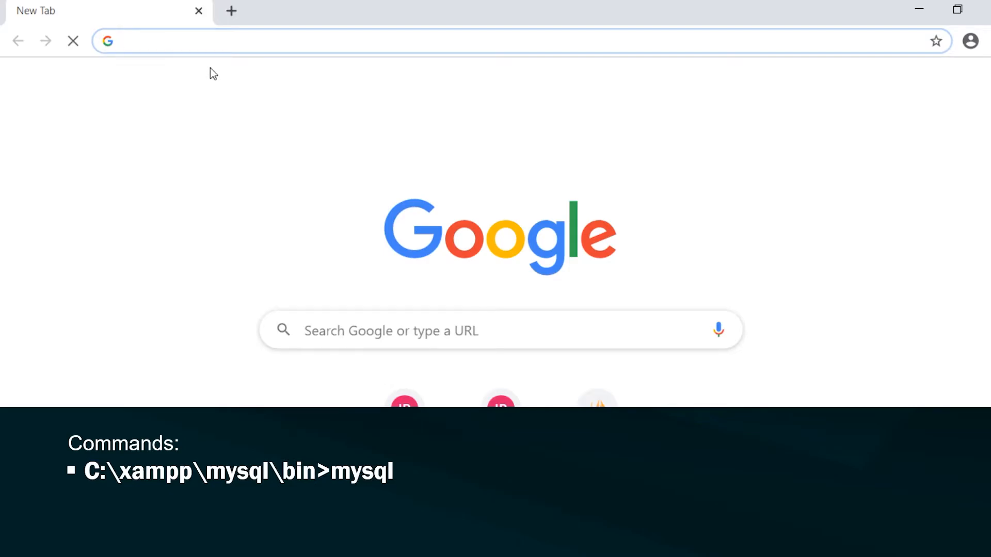
- Load localhost/phpmyadmin in Chrome, then return to the XAMPP Control Panel
{"action": "type", "text": "localho"}
{"action": "key", "text": "Return"}
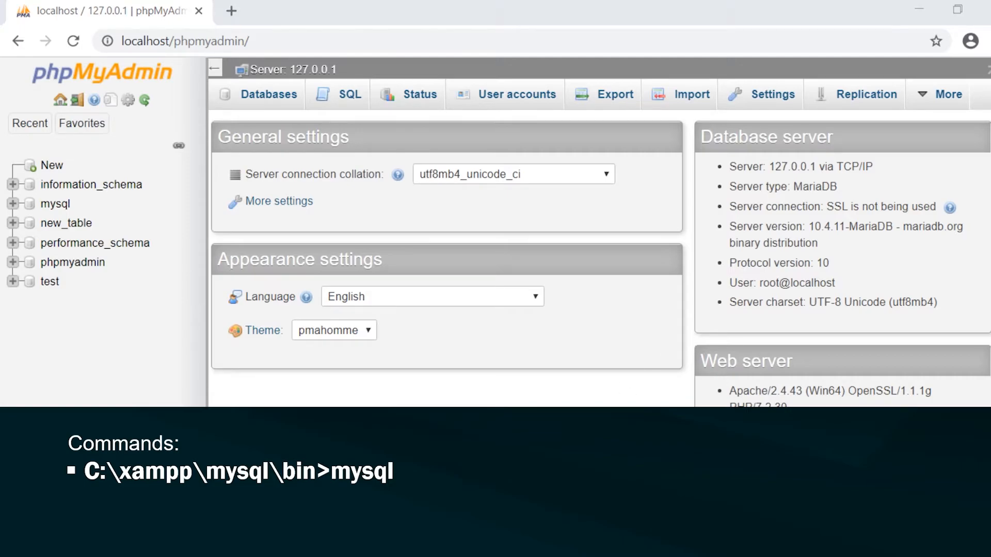
{"action": "key", "text": "alt+Tab"}
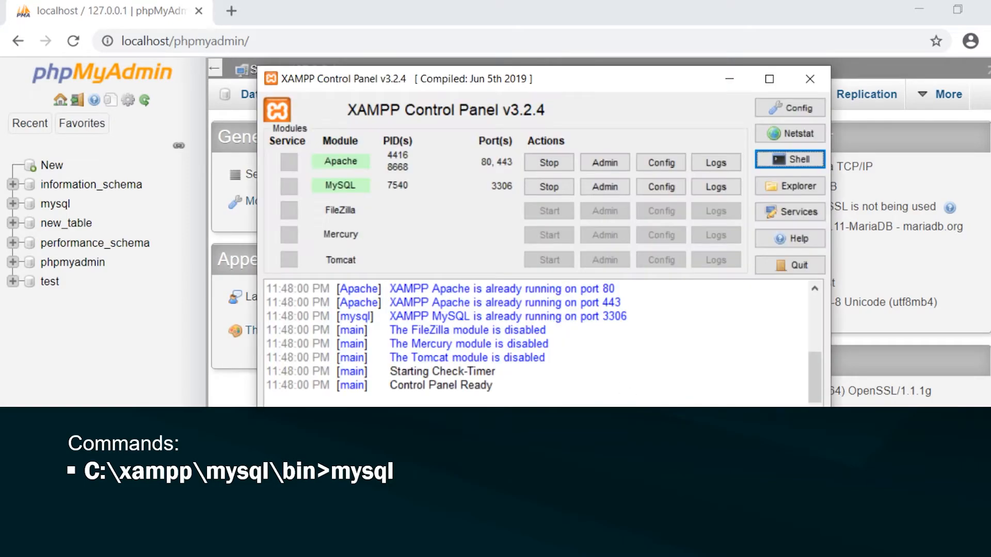
- Open a maximized XAMPP shell and connect to MariaDB with mysql -h localhost -u root
{"action": "left_click", "coordinate": [786, 162]}
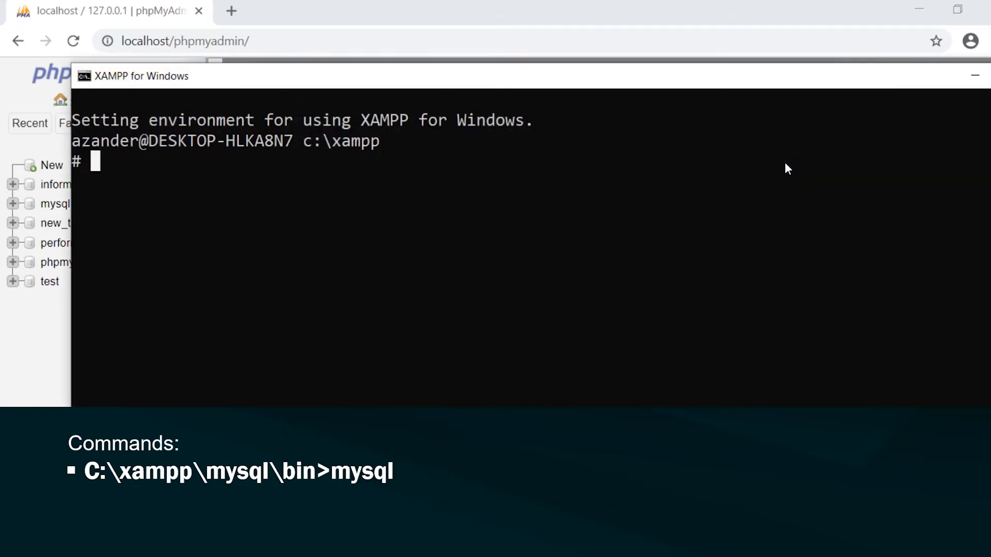
{"action": "double_click", "coordinate": [608, 75]}
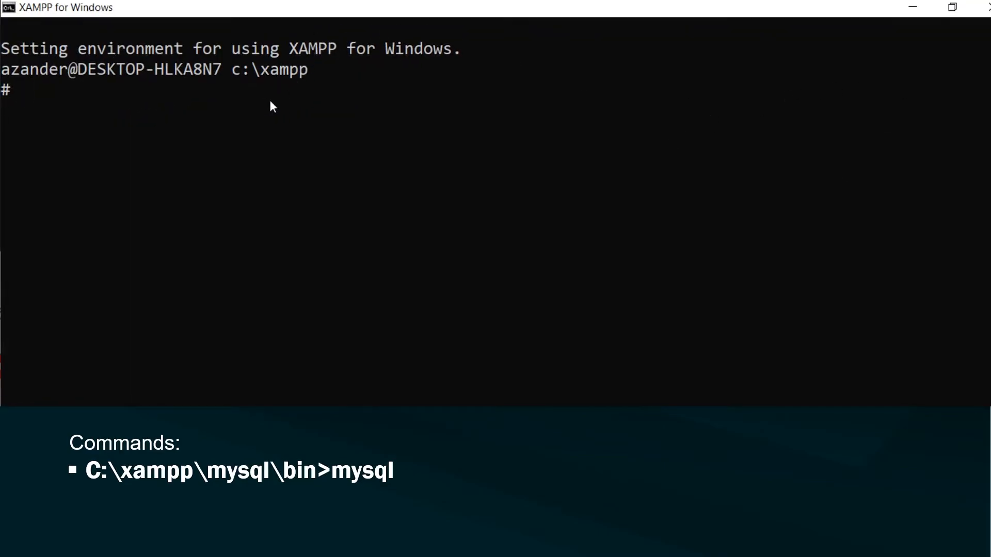
{"action": "type", "text": "mysql -h localhost"}
{"action": "key", "text": "BackSpace"}
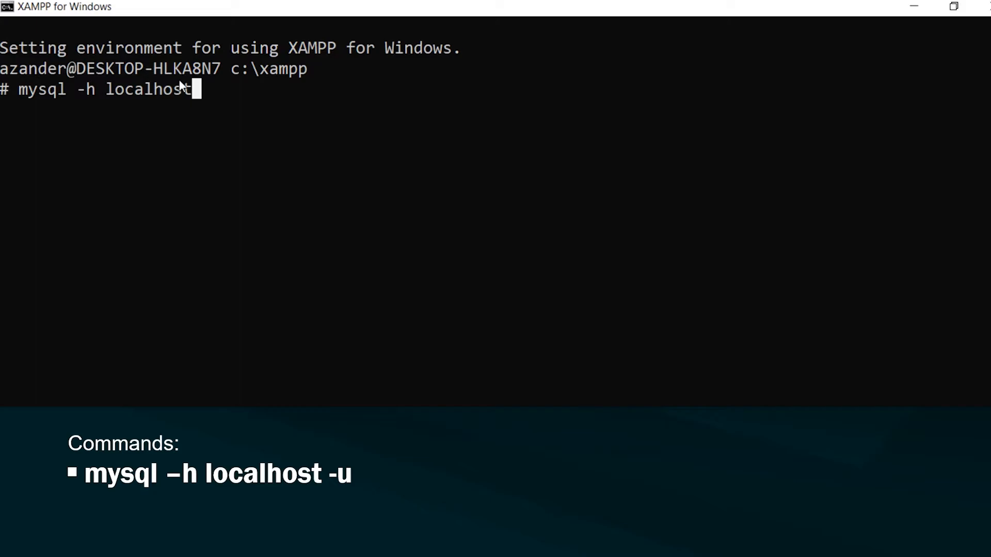
{"action": "type", "text": "-u root"}
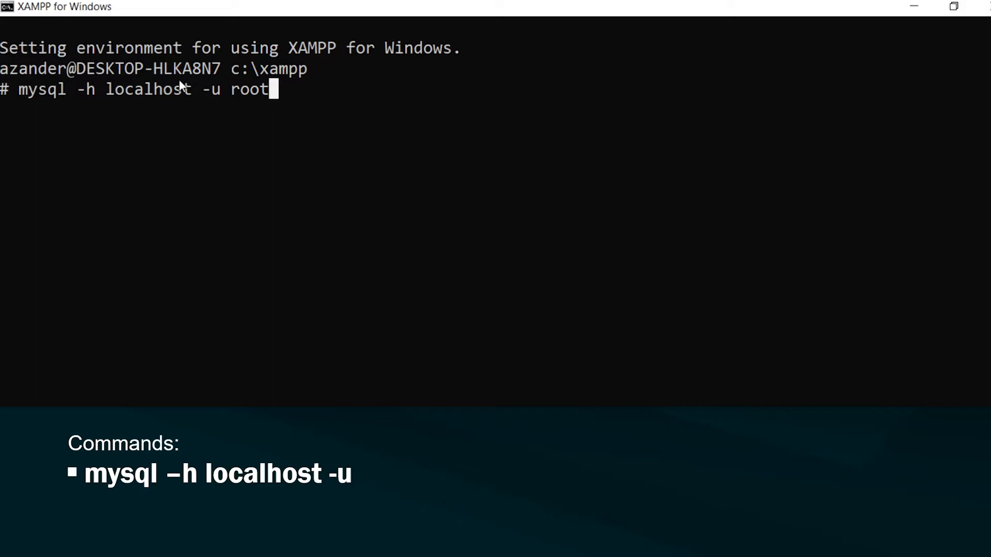
{"action": "key", "text": "Return"}
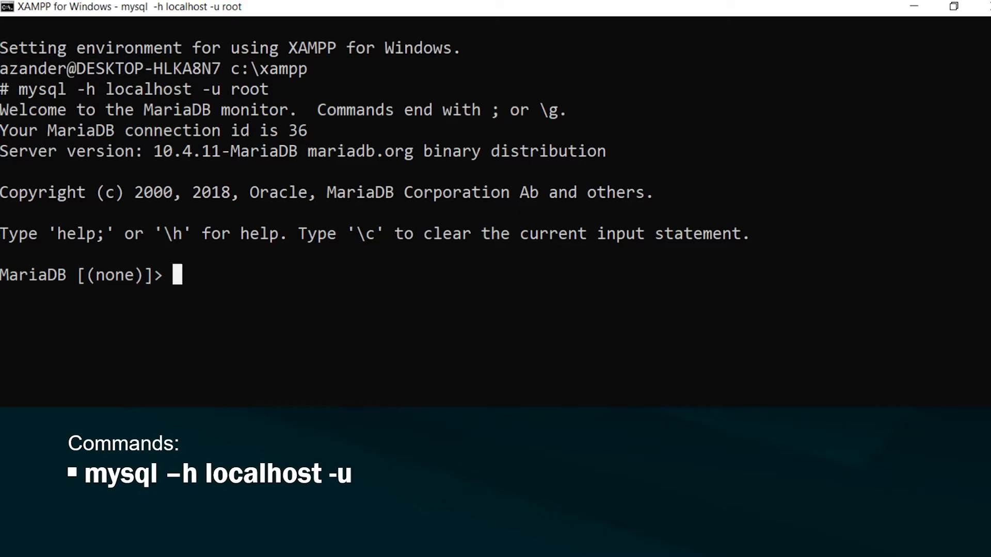
- Run show databases; in the MariaDB client, then switch to phpMyAdmin to compare the list
{"action": "type", "text": "show"}
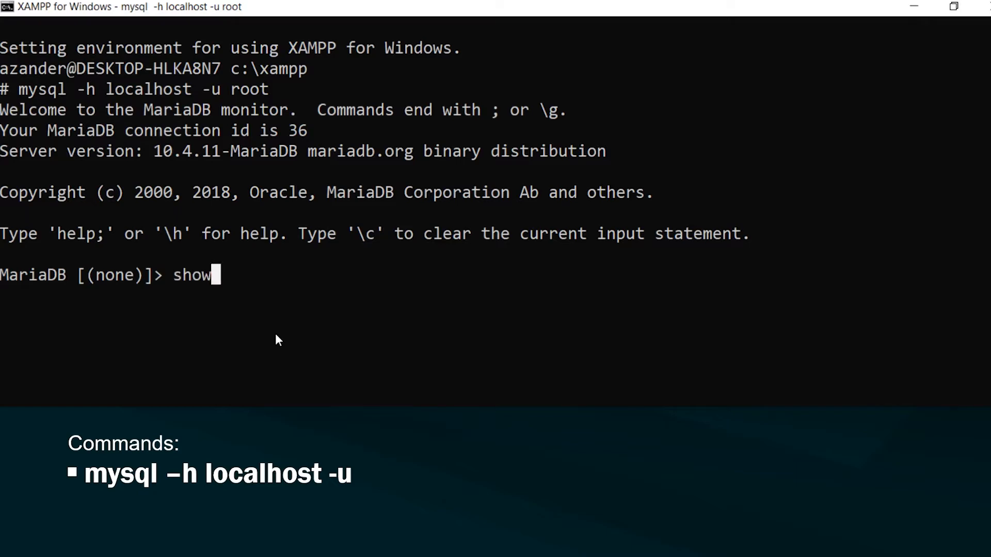
{"action": "type", "text": " data"}
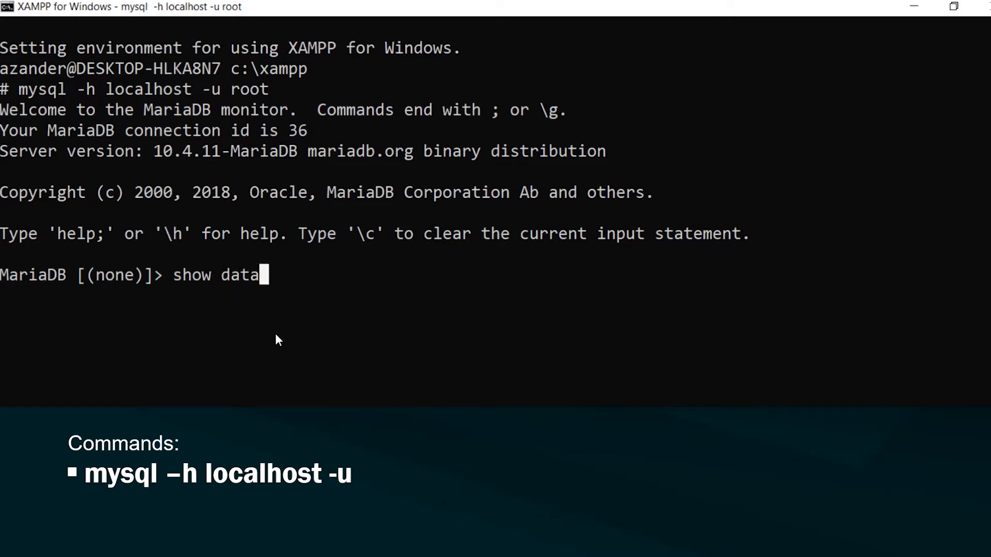
{"action": "type", "text": "bases"}
{"action": "key", "text": "Return"}
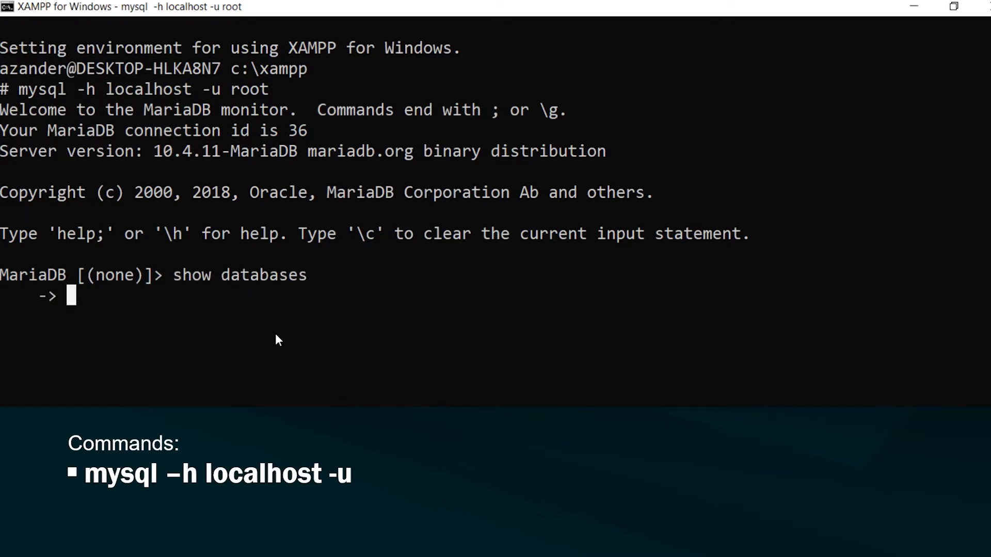
{"action": "type", "text": ";"}
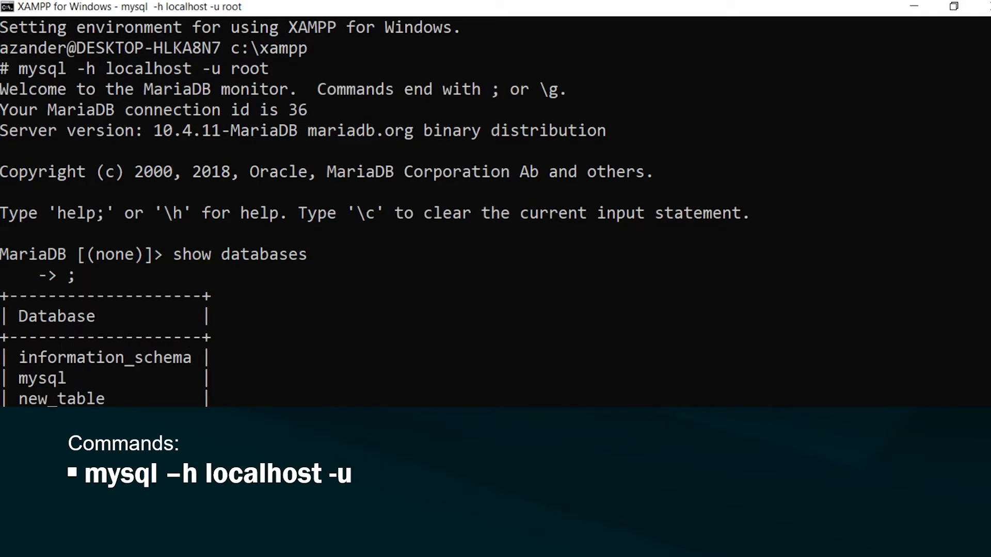
{"action": "key", "text": "alt+Tab"}
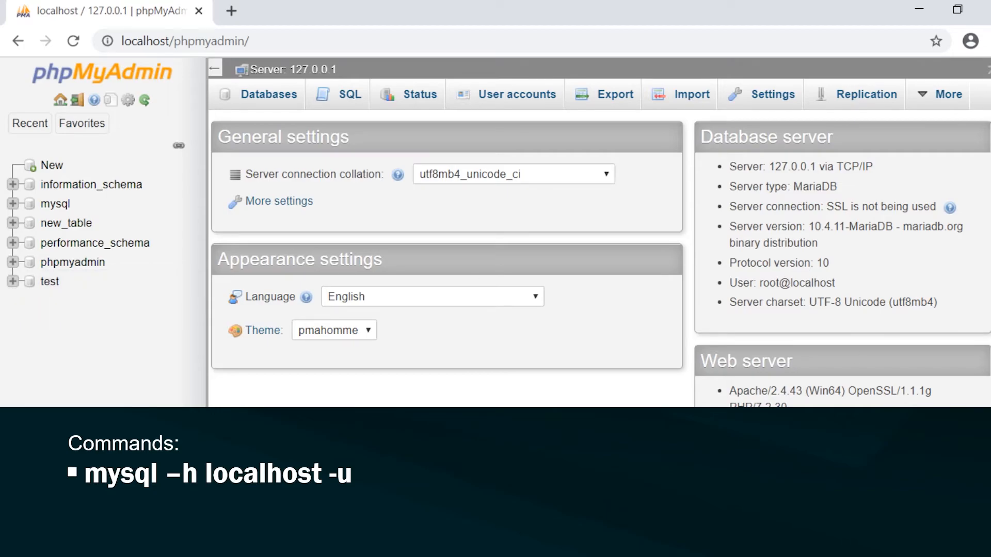
- Drop the existing test database from its Operations page and confirm the deletion
{"action": "left_click", "coordinate": [30, 293]}
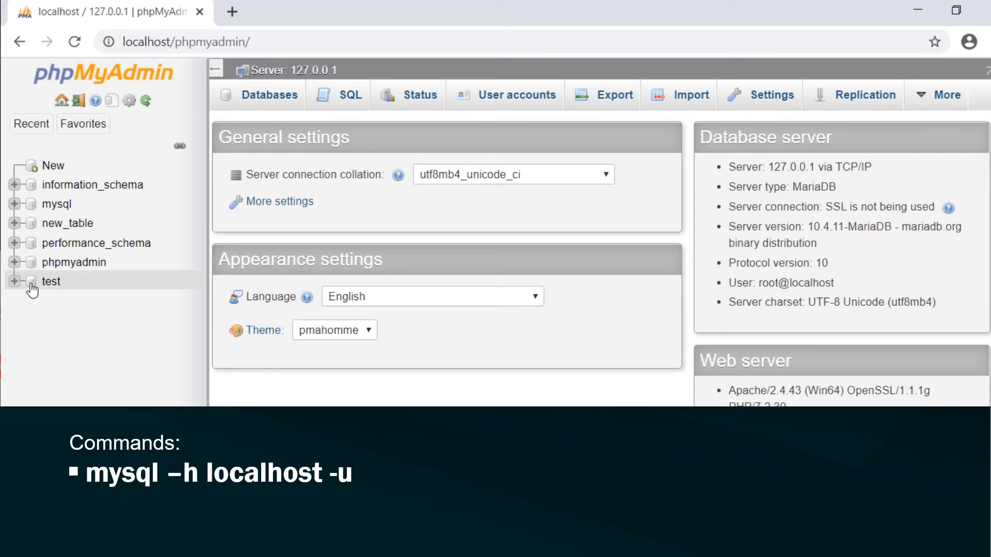
{"action": "scroll", "coordinate": [484, 335], "scroll_direction": "down", "scroll_amount": 1}
{"action": "scroll", "coordinate": [484, 333], "scroll_direction": "down", "scroll_amount": 10}
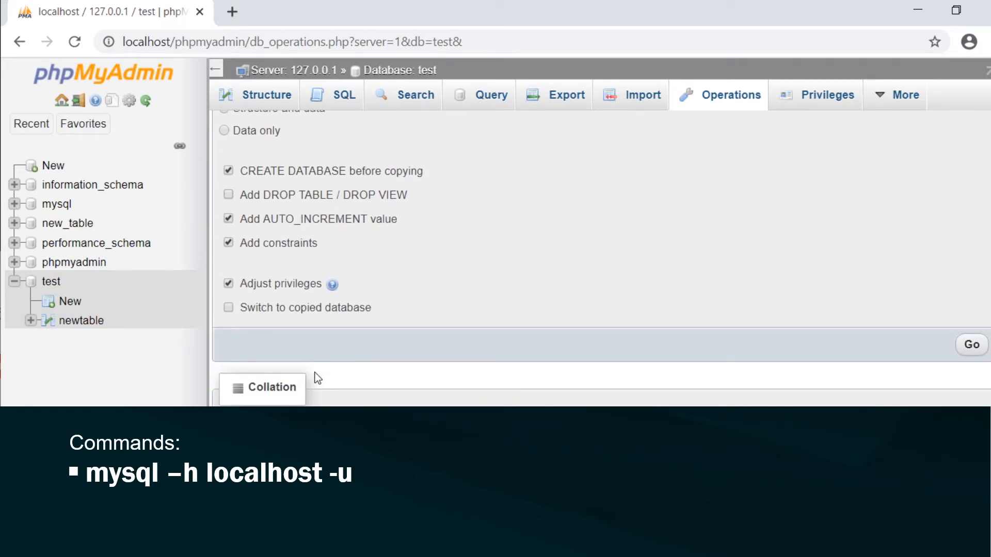
{"action": "scroll", "coordinate": [314, 372], "scroll_direction": "up", "scroll_amount": 5}
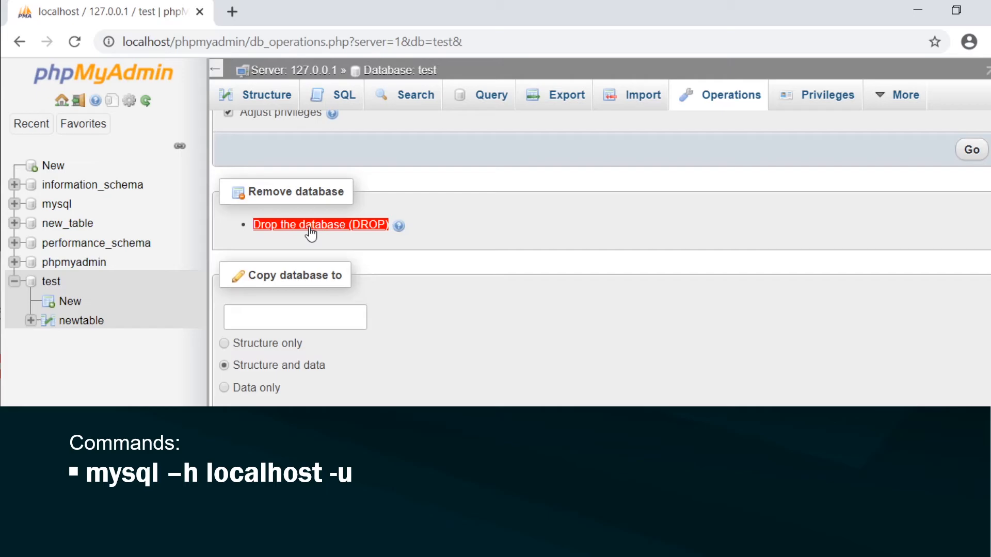
{"action": "left_click", "coordinate": [311, 230]}
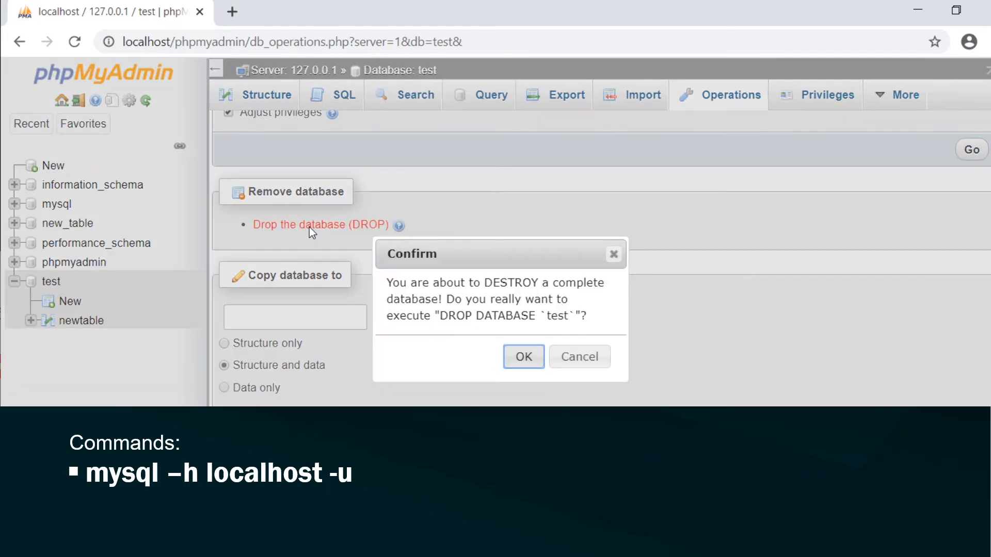
{"action": "left_click", "coordinate": [506, 363]}
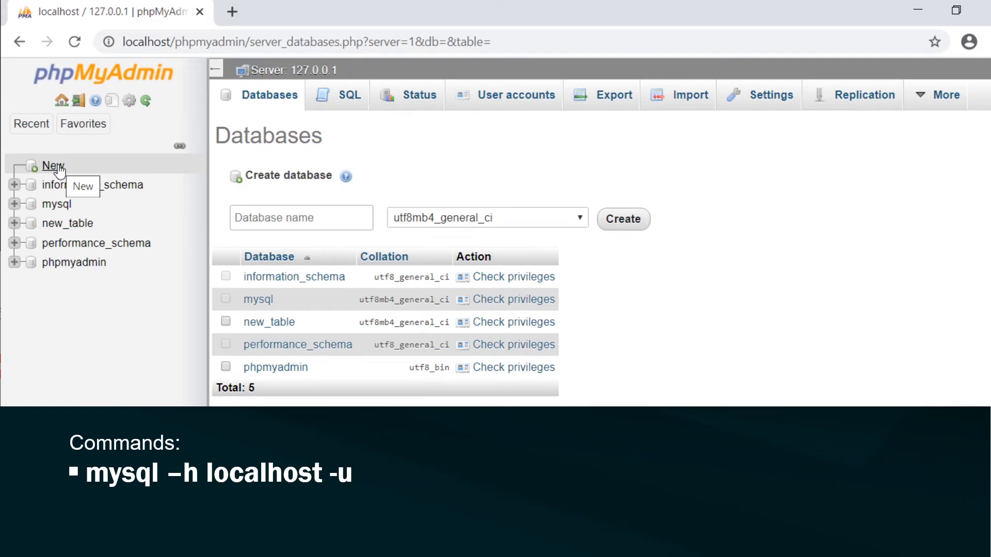
- Create a new empty database named test
{"action": "left_click", "coordinate": [55, 170]}
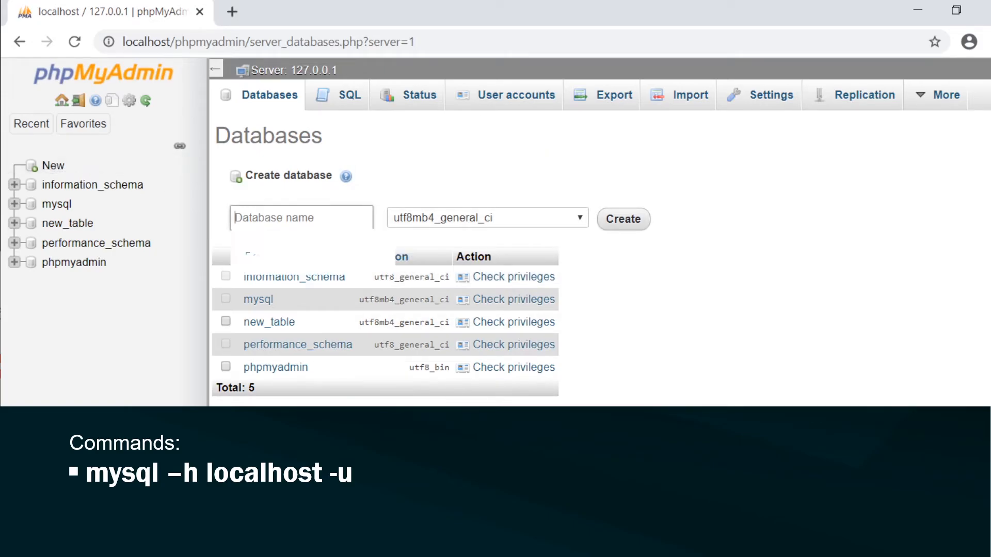
{"action": "type", "text": "test"}
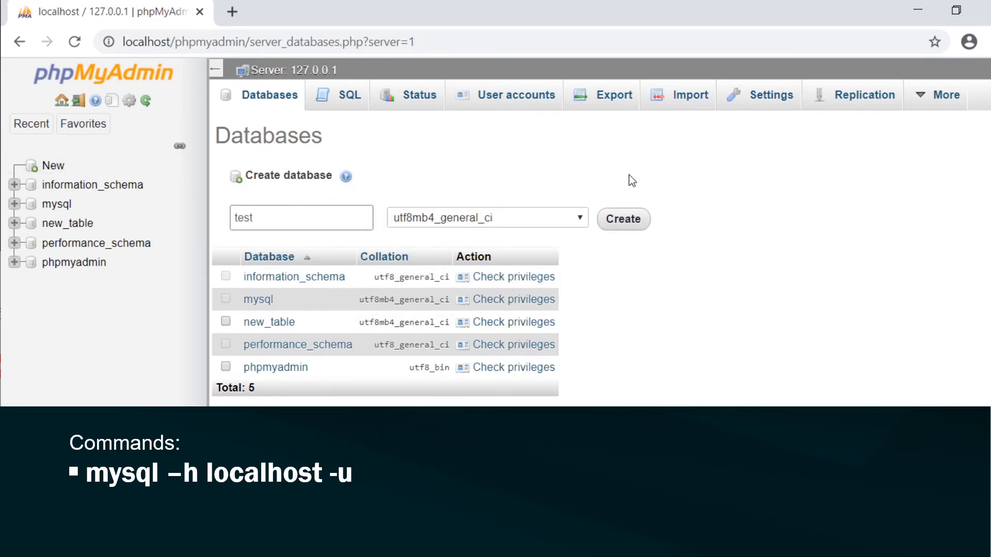
{"action": "left_click", "coordinate": [630, 219]}
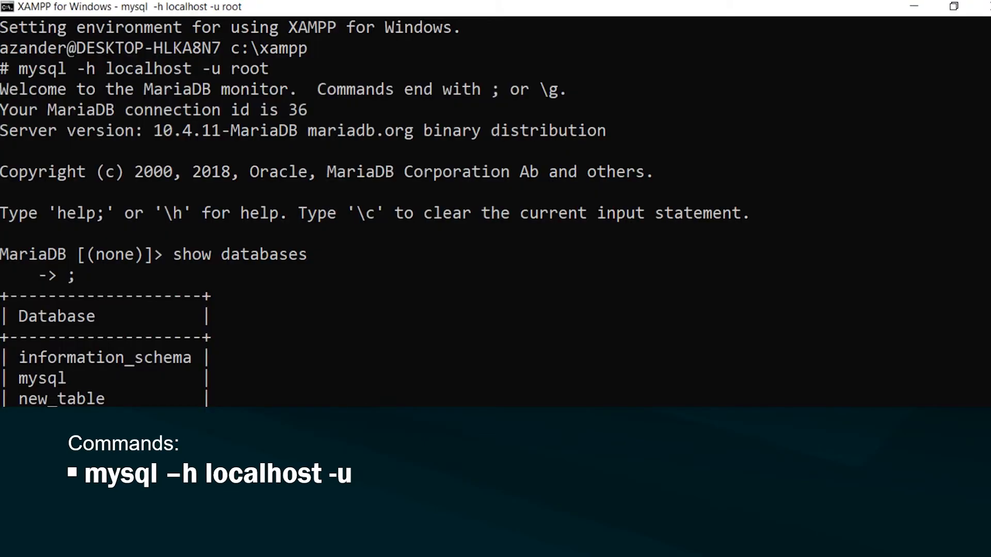
- Paste the command CREATE DATABASE databasename at the MariaDB prompt
{"action": "scroll", "coordinate": [383, 405], "scroll_direction": "down", "scroll_amount": 6}
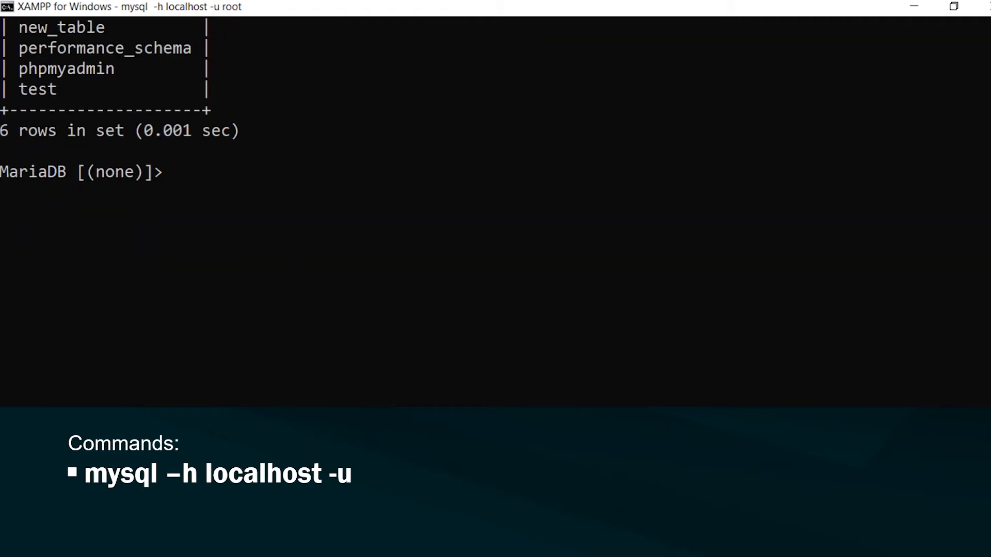
{"action": "left_click_drag", "start_coordinate": [356, 476], "coordinate": [85, 474]}
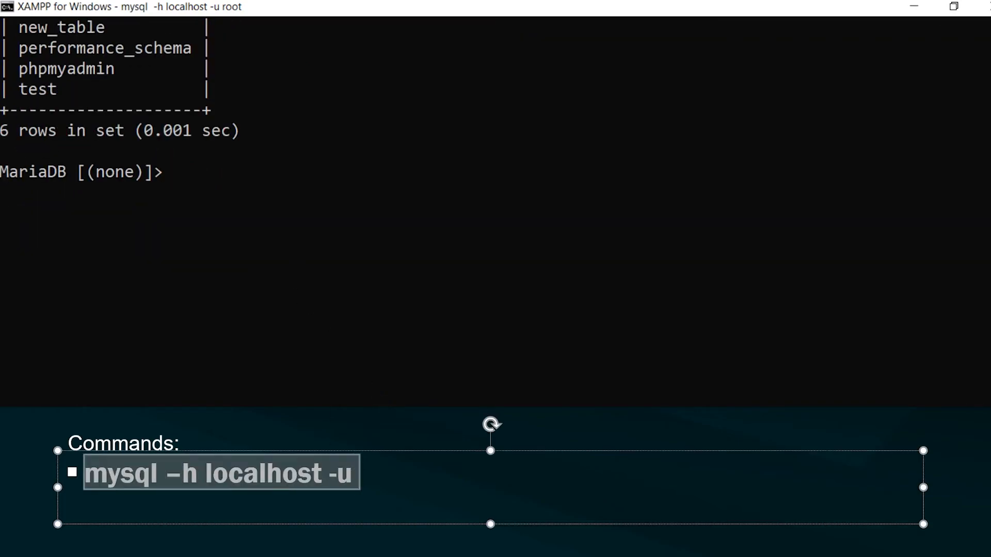
{"action": "type", "text": "CREATE DATABASE databasename"}
{"action": "key", "text": "Escape"}
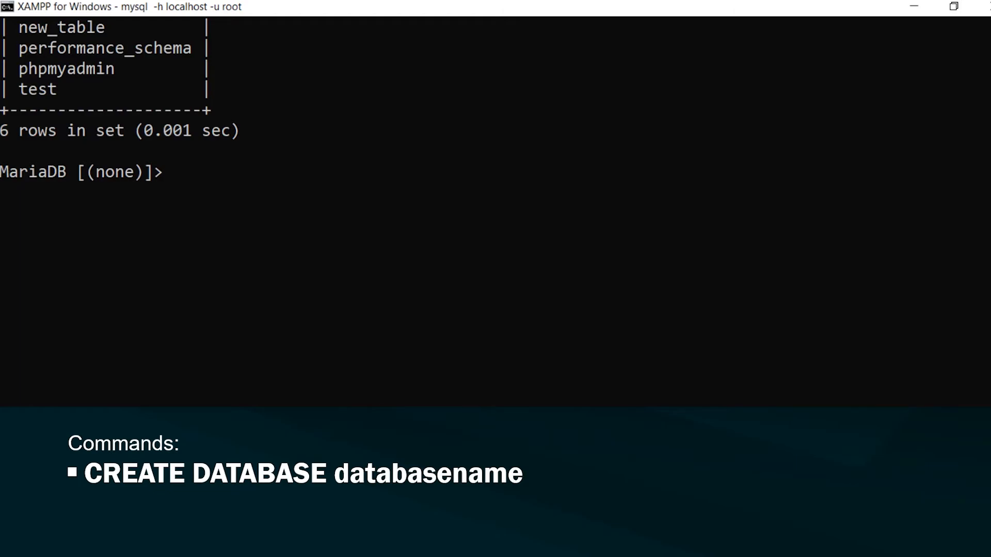
{"action": "left_click", "coordinate": [177, 170]}
{"action": "right_click", "coordinate": [177, 170]}
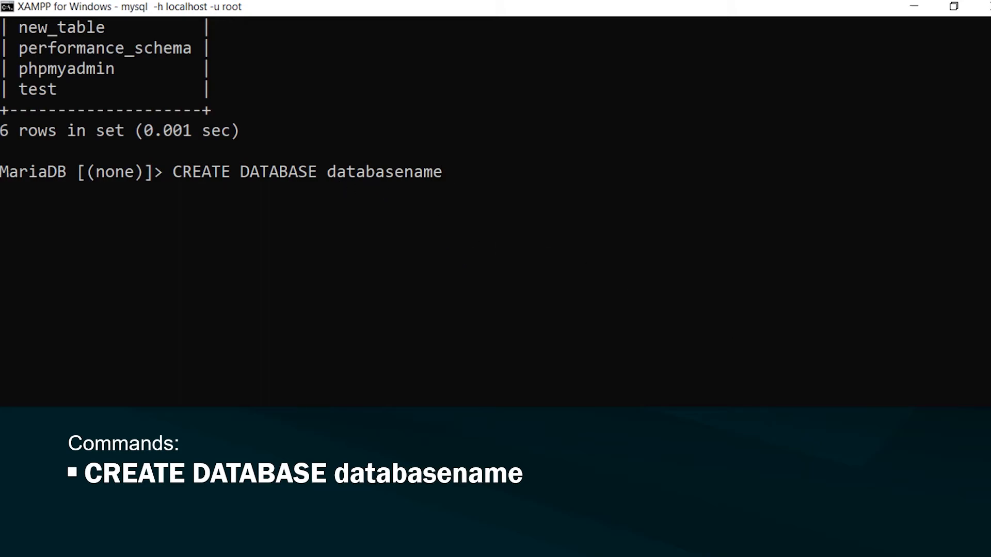
- Execute CREATE DATABASE databasename; to create the new database
{"action": "key", "text": "Return"}
{"action": "type", "text": ";"}
{"action": "key", "text": "Return"}
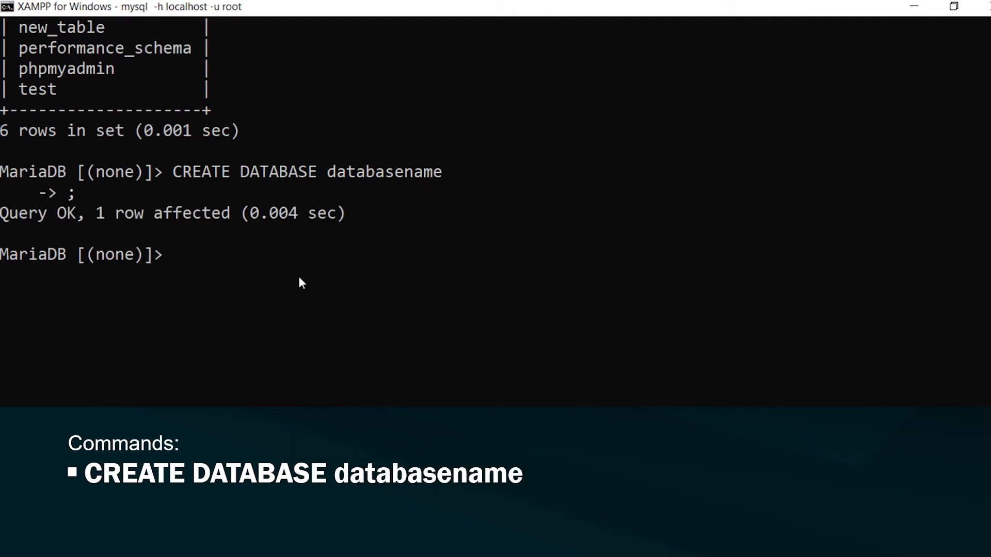
- List databases to confirm databasename appears, then begin entering USE databasename
{"action": "type", "text": "show databases"}
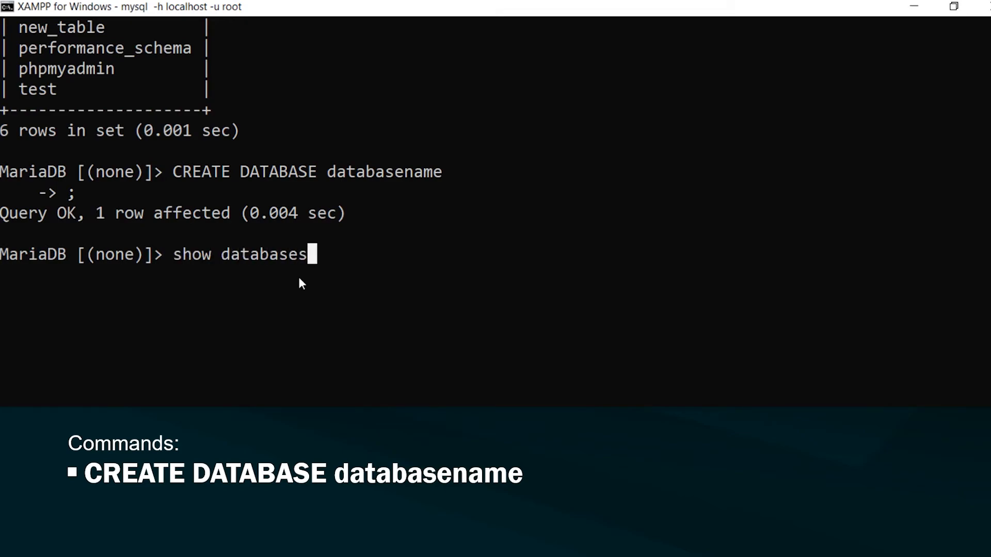
{"action": "key", "text": "Return"}
{"action": "type", "text": ";"}
{"action": "key", "text": "Return"}
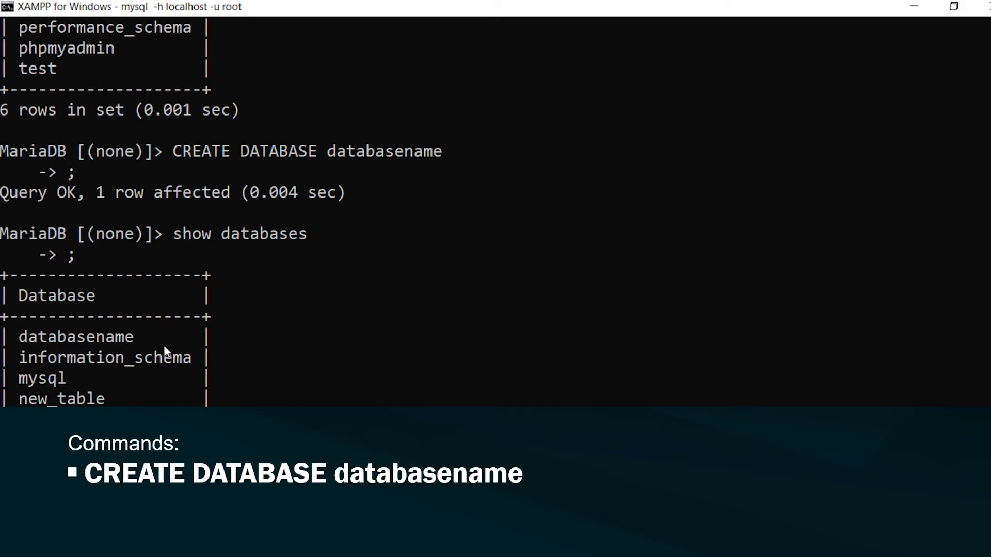
{"action": "scroll", "coordinate": [163, 345], "scroll_direction": "down", "scroll_amount": 5}
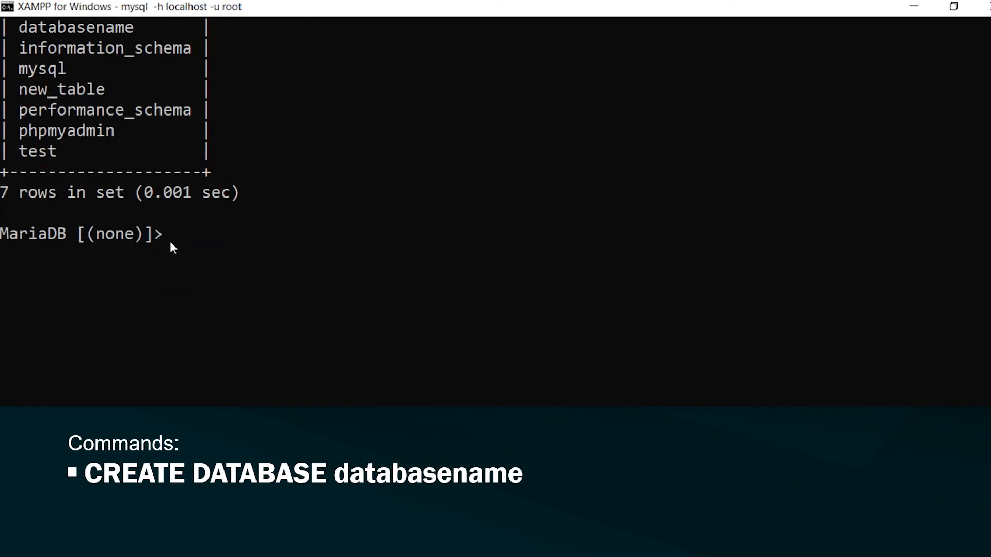
{"action": "type", "text": "USE databasename"}
- Switch the session to databasename, then browse information_schema and reopen test in phpMyAdmin
{"action": "key", "text": "Return"}
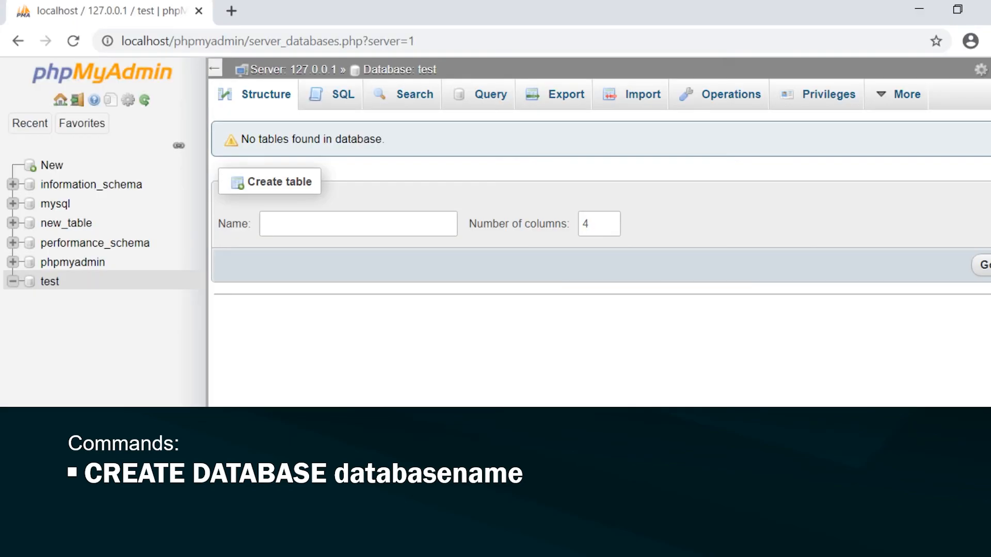
{"action": "left_click", "coordinate": [66, 186]}
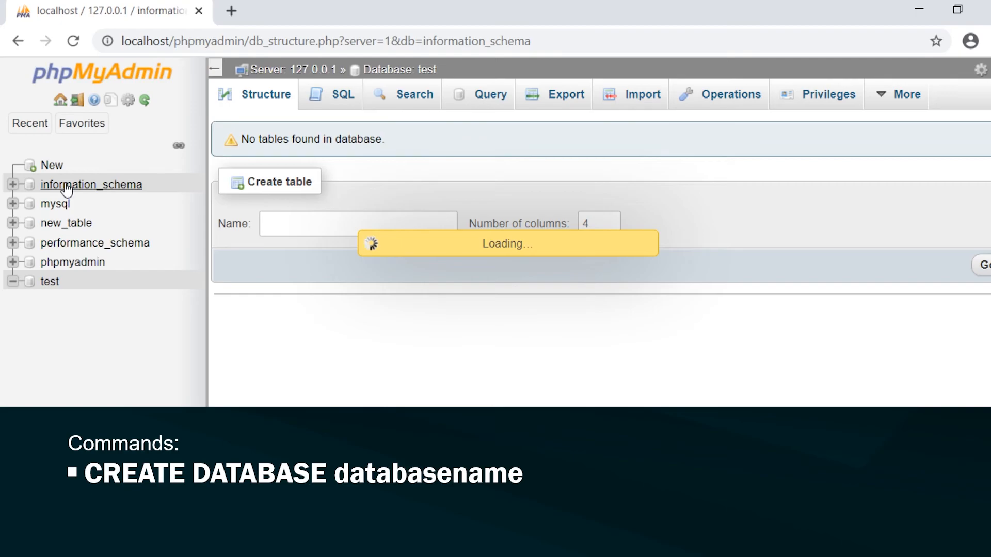
{"action": "left_click", "coordinate": [13, 183]}
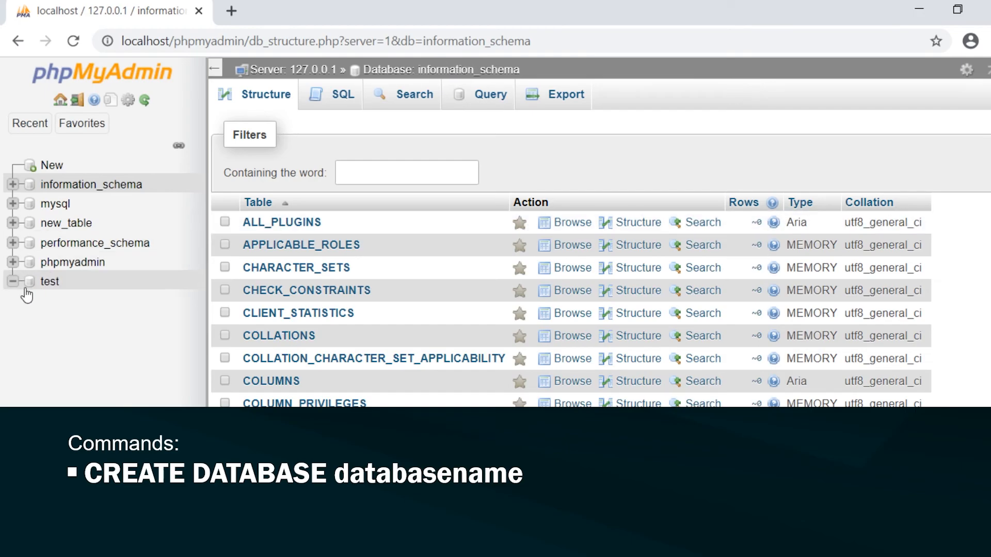
{"action": "left_click", "coordinate": [46, 281]}
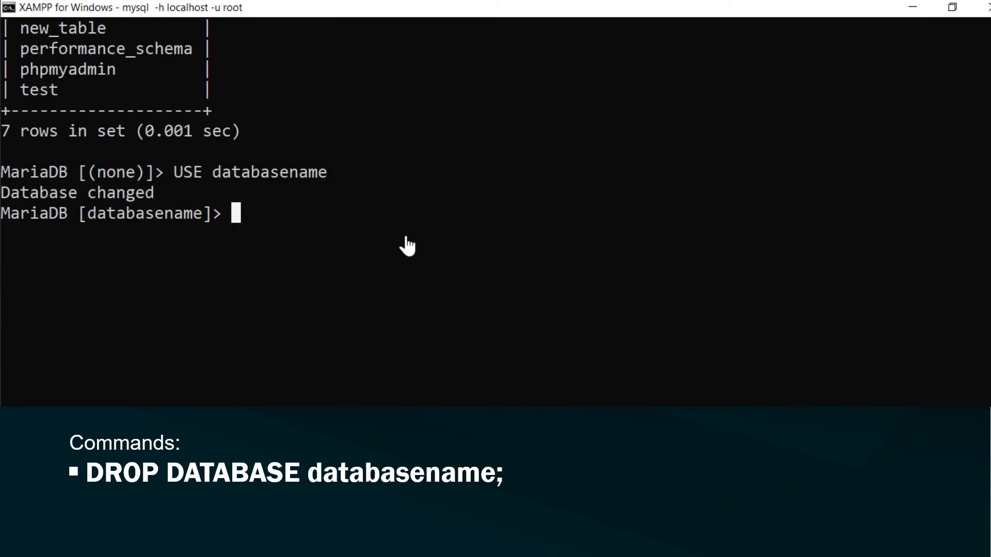
- Reconnect to MariaDB as root and run DROP DATABASE databasename;
{"action": "type", "text": "exit"}
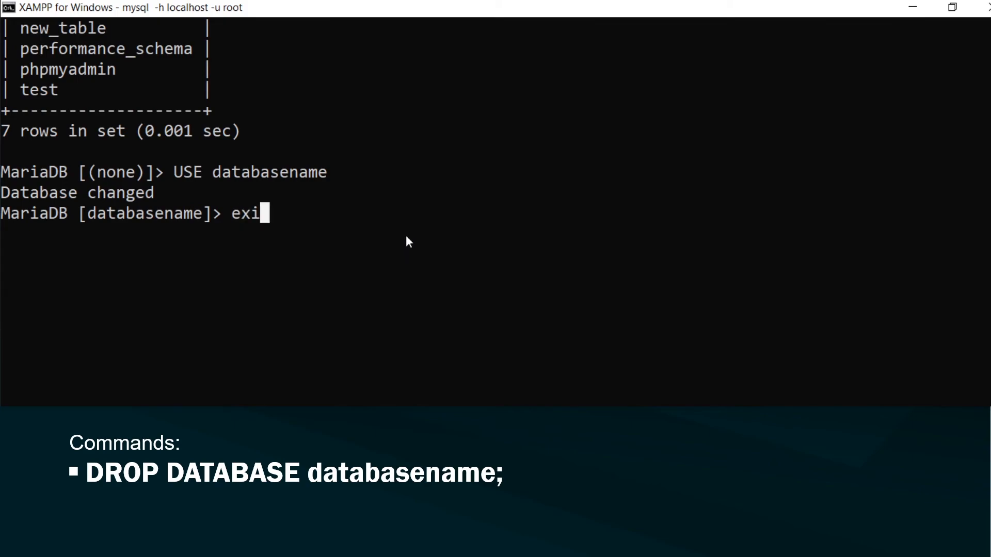
{"action": "key", "text": "Return"}
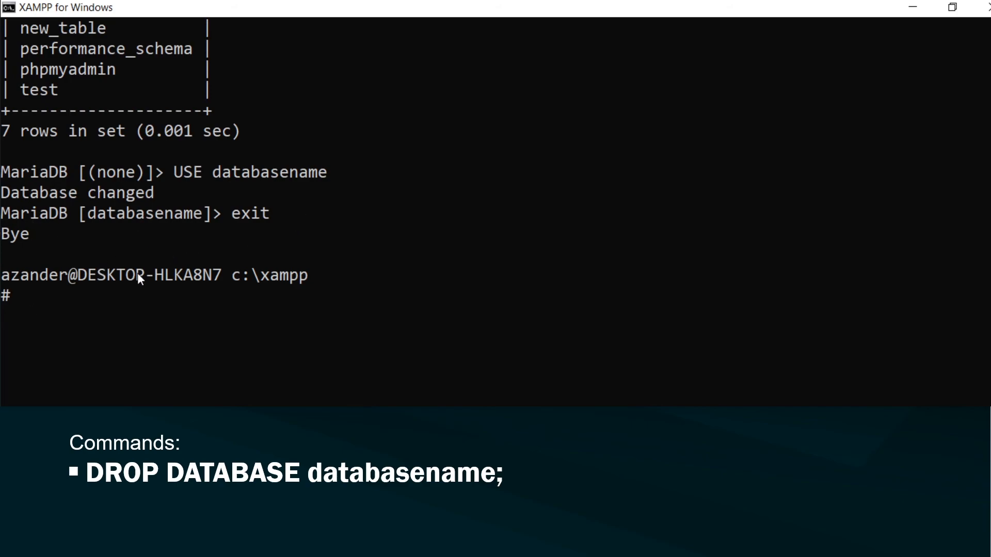
{"action": "key", "text": "Up"}
{"action": "key", "text": "Return"}
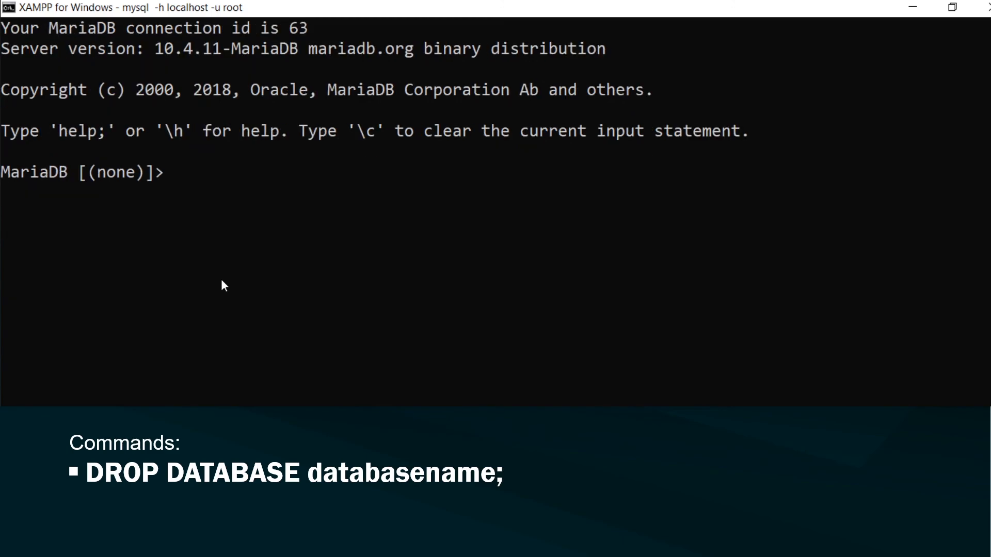
{"action": "type", "text": "DROP DATABASE databasename;"}
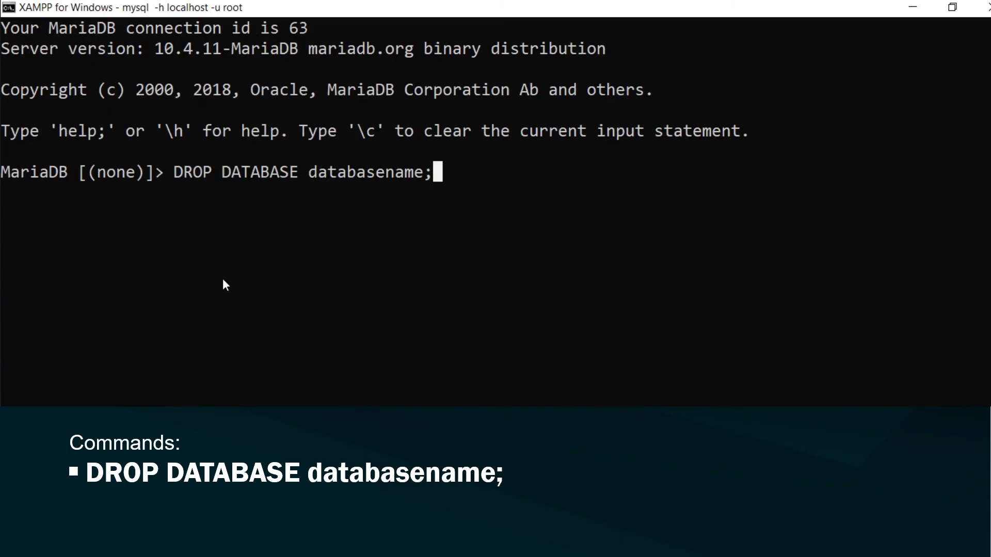
{"action": "key", "text": "Return"}
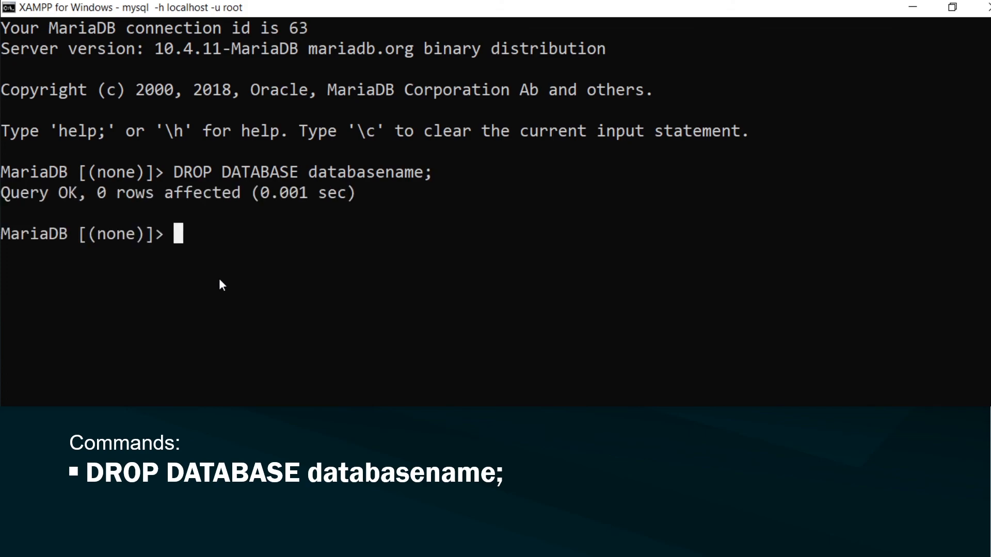